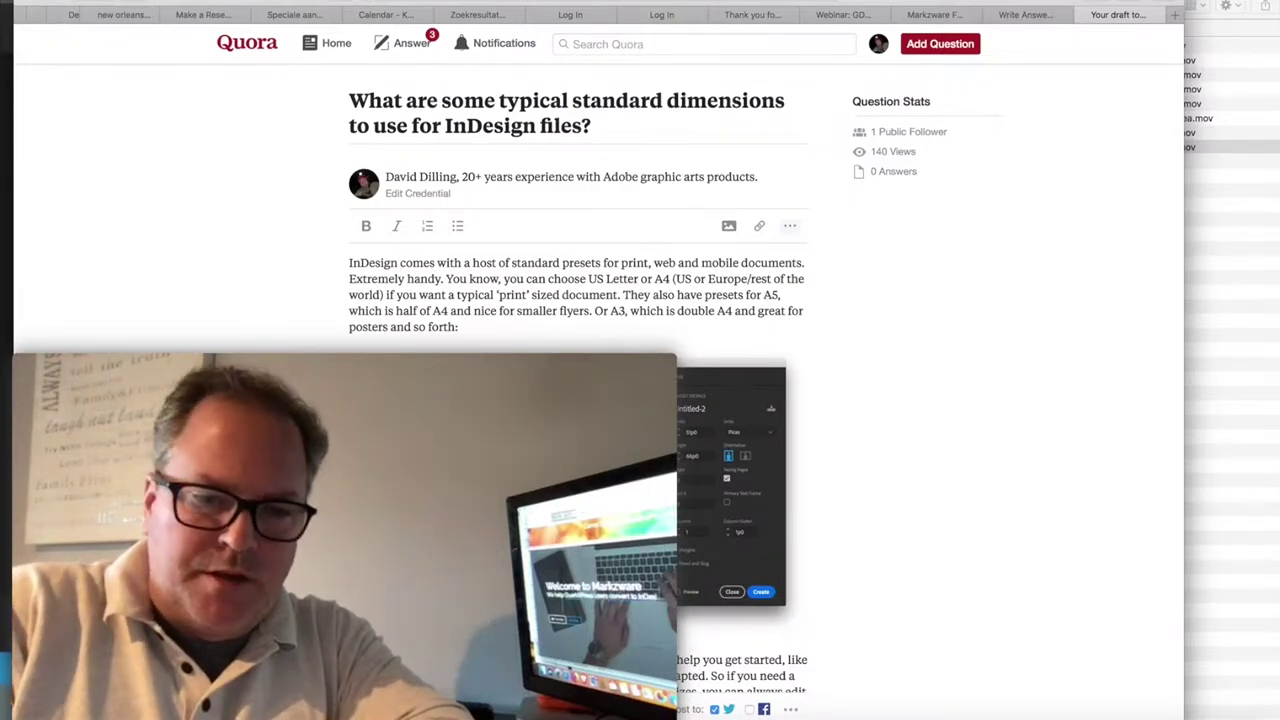
Switch from the Quora answer in Safari to InDesign's start screen of recent files.
{"action": "key", "text": "super+Tab"}
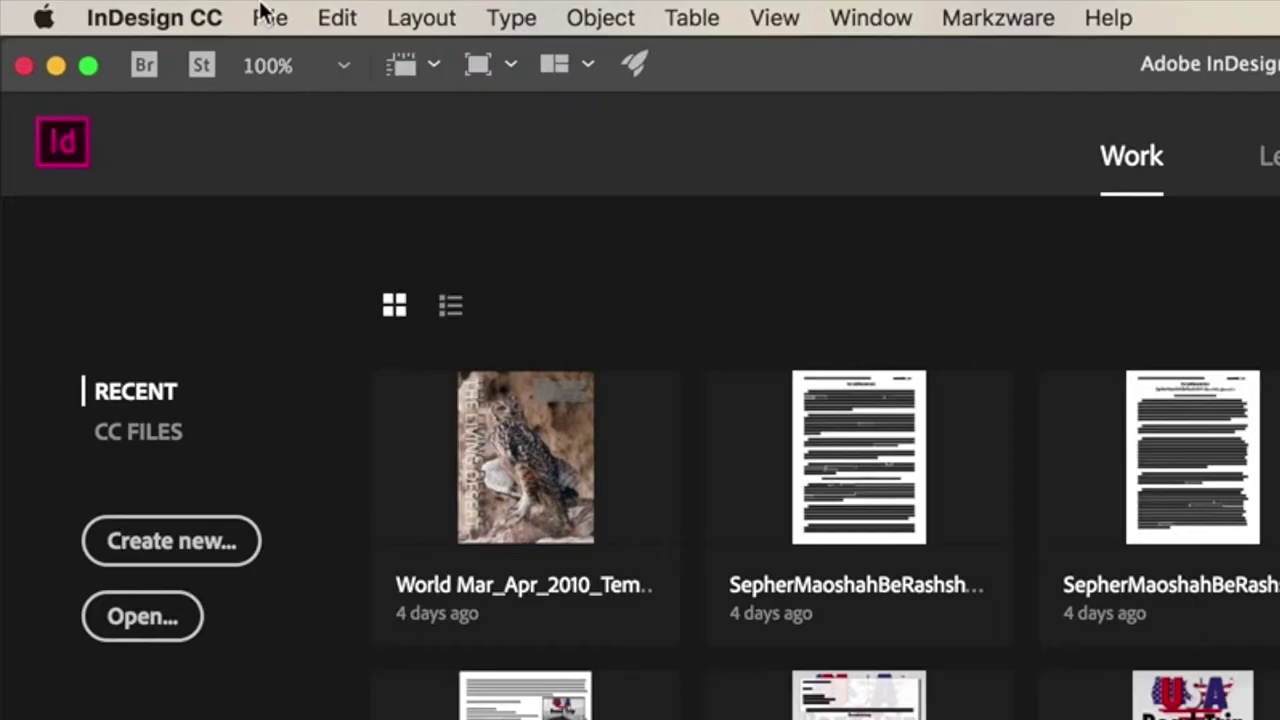
Start a new document from File > New > Document and list all blank Print presets.
{"action": "left_click", "coordinate": [158, 10]}
{"action": "mouse_move", "coordinate": [298, 58]}
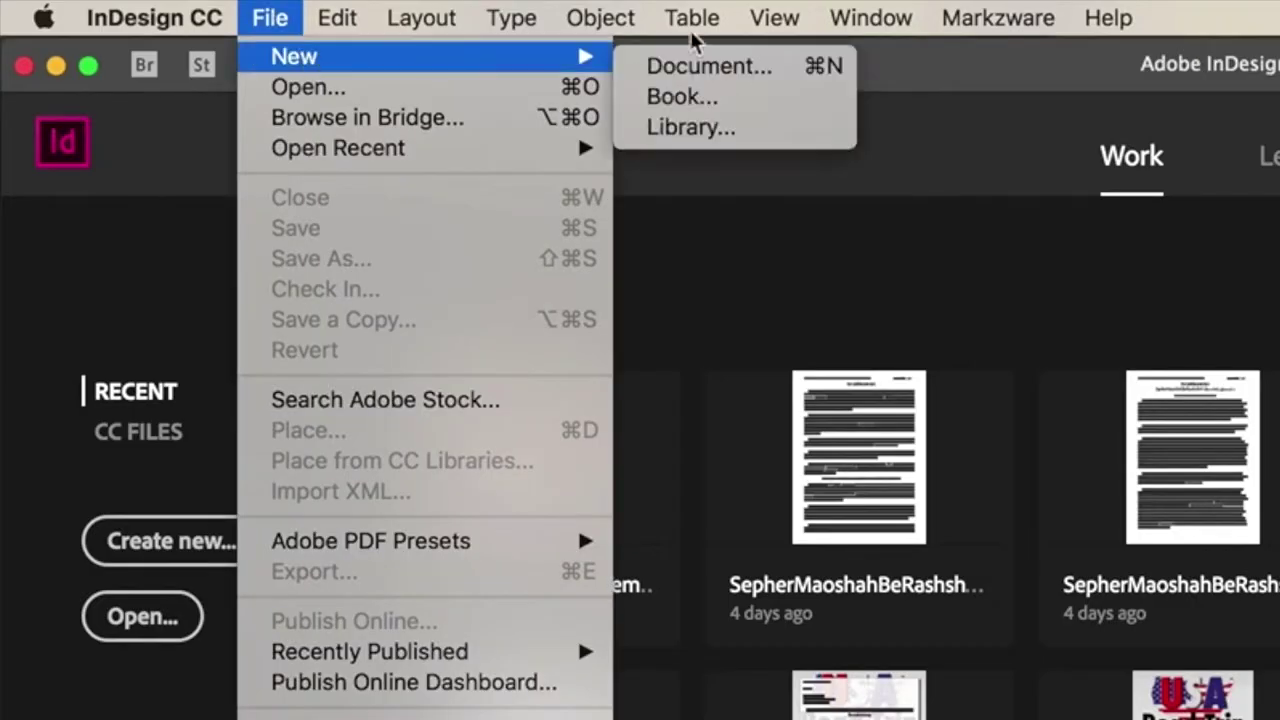
{"action": "left_click", "coordinate": [754, 68]}
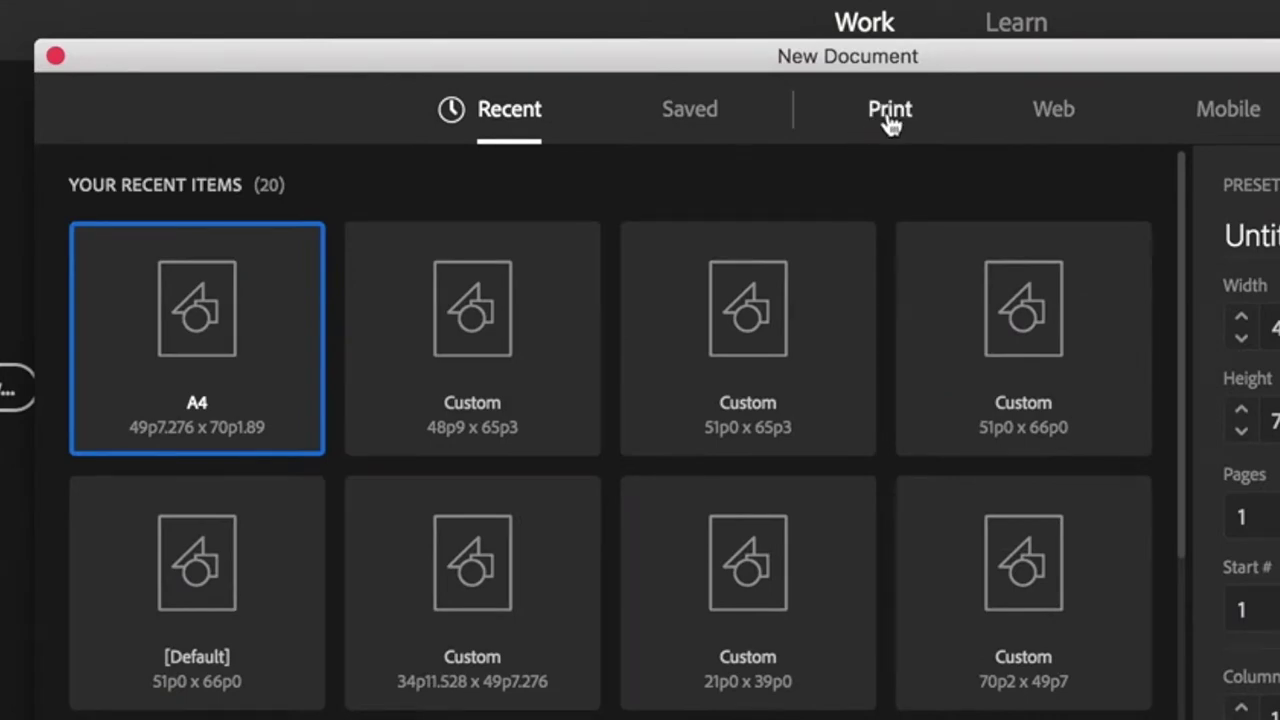
{"action": "left_click", "coordinate": [681, 151]}
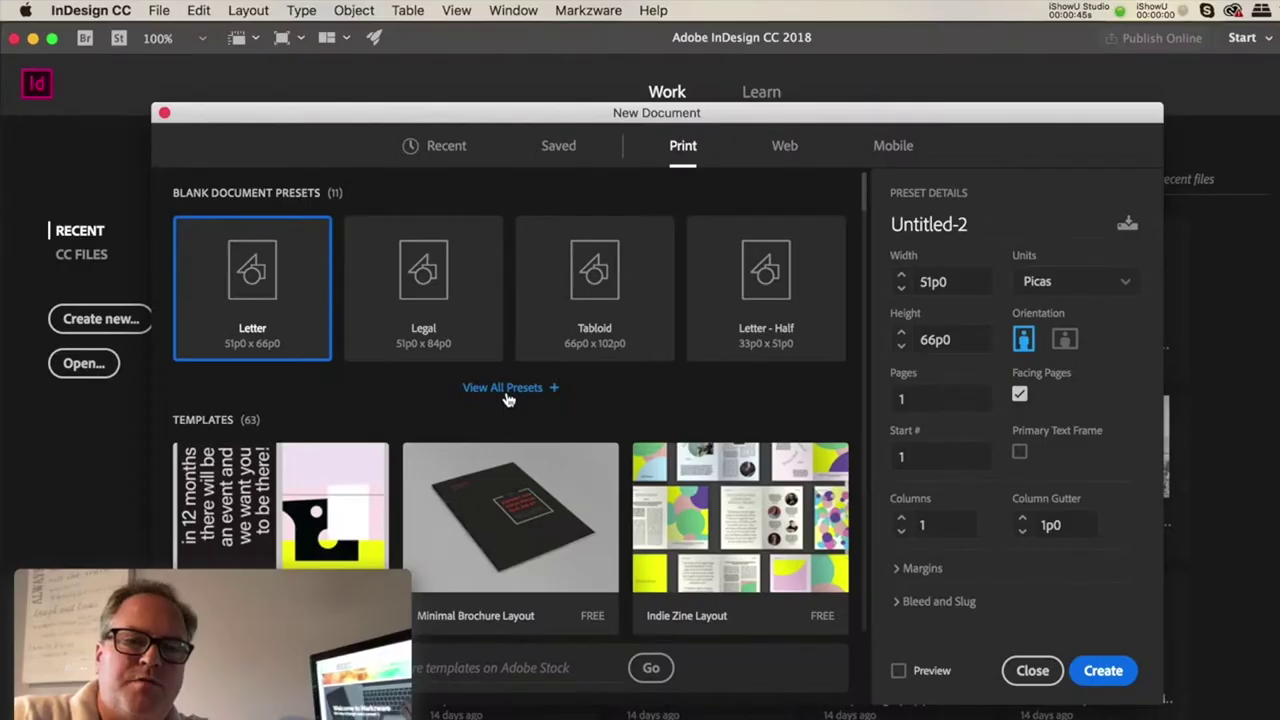
{"action": "left_click", "coordinate": [505, 388]}
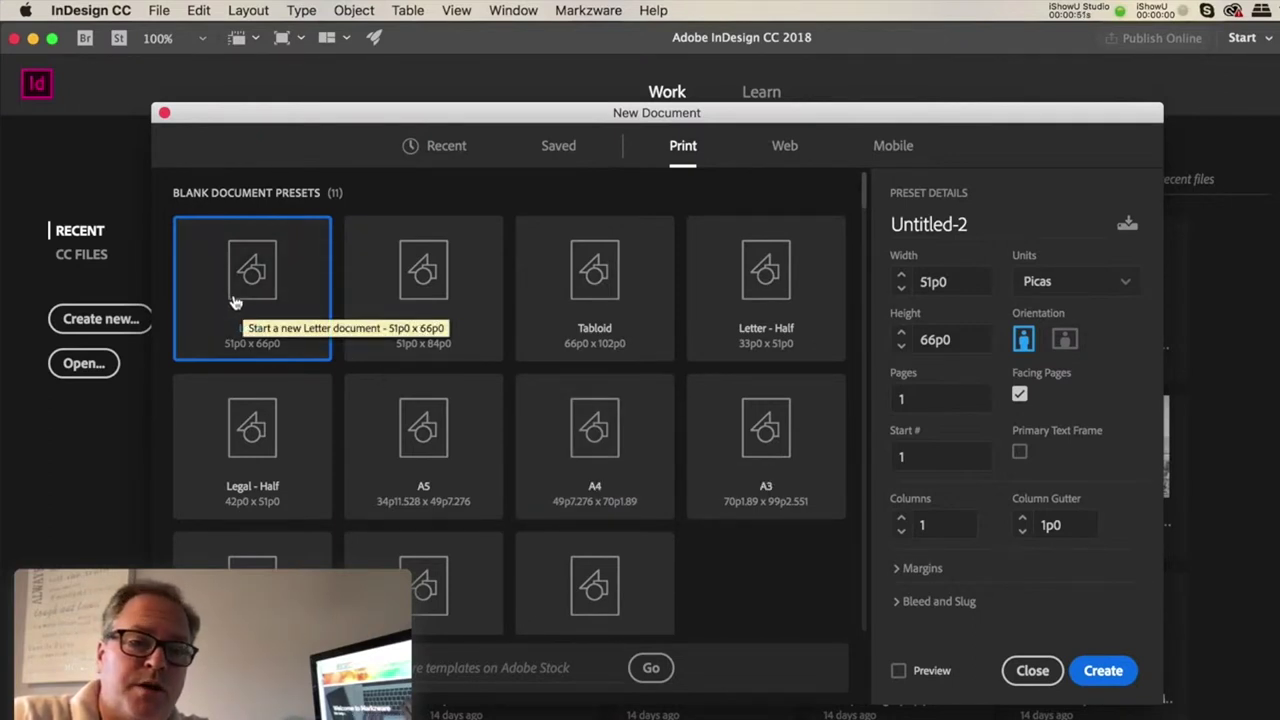
Scroll through the eleven blank Print presets, then move to the Web category.
{"action": "scroll", "coordinate": [577, 517], "scroll_direction": "down", "scroll_amount": 2}
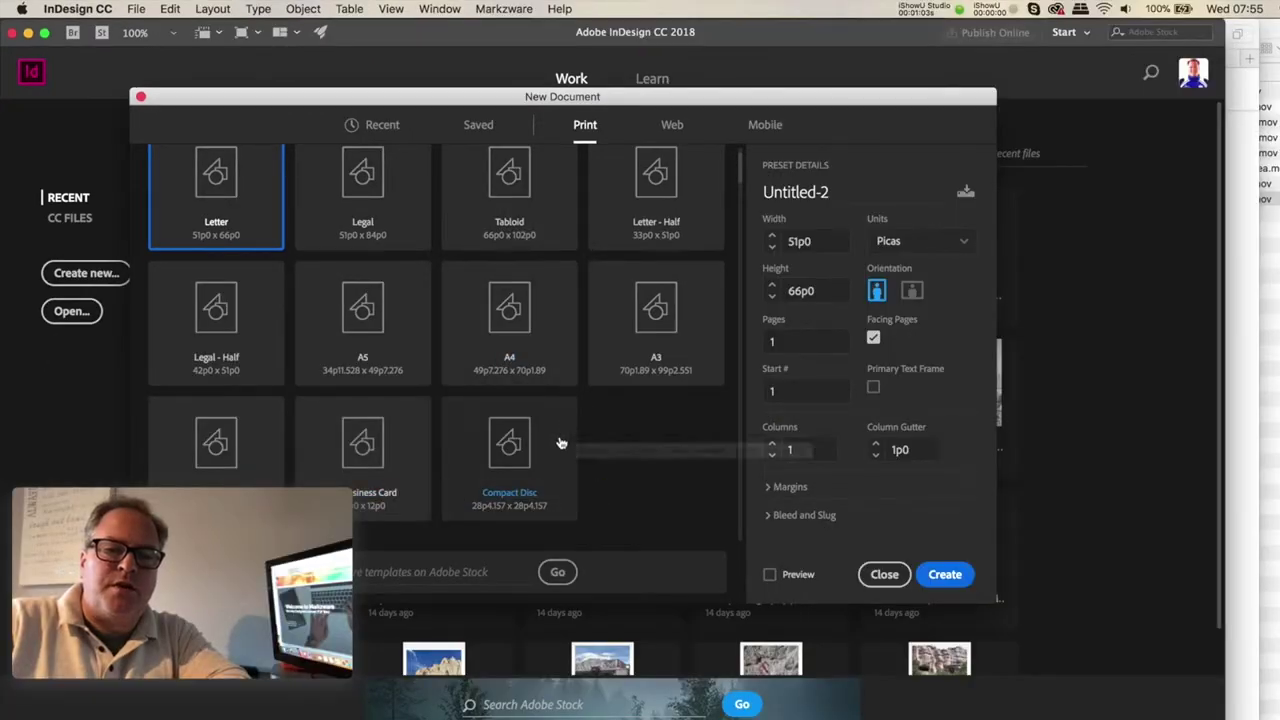
{"action": "left_click", "coordinate": [672, 128]}
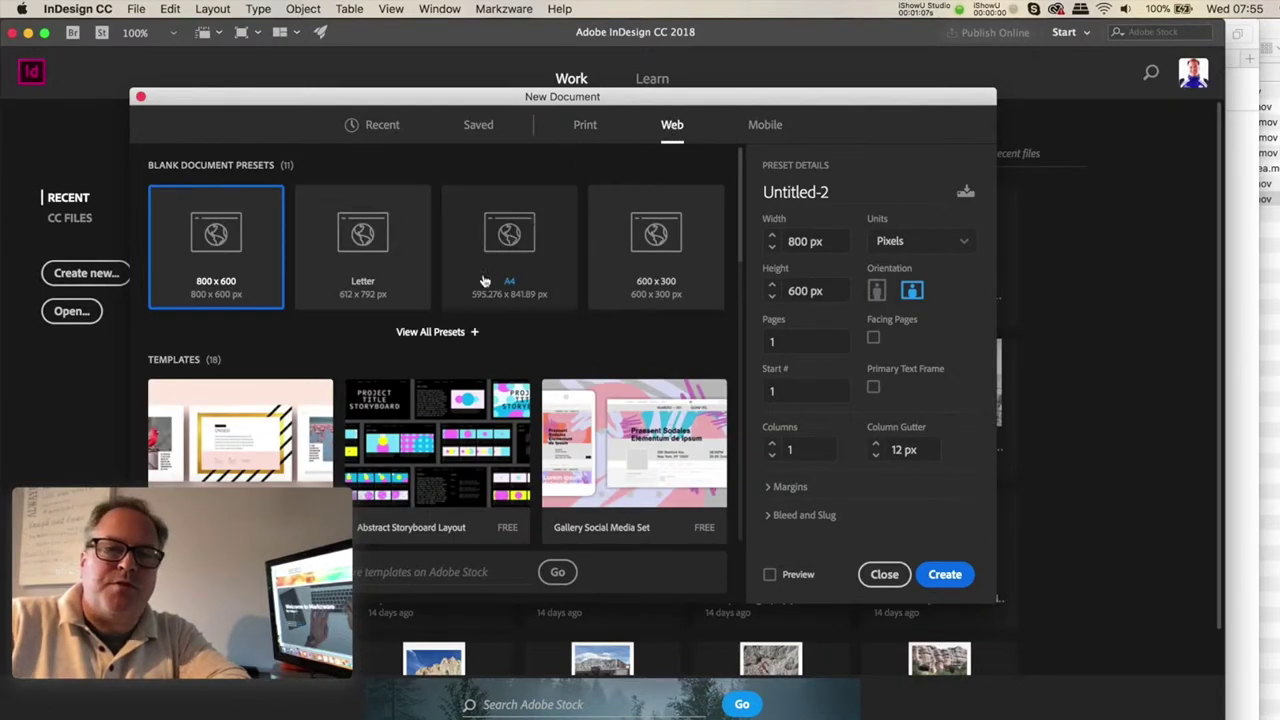
View and scroll through all the blank Web presets.
{"action": "left_click", "coordinate": [430, 331]}
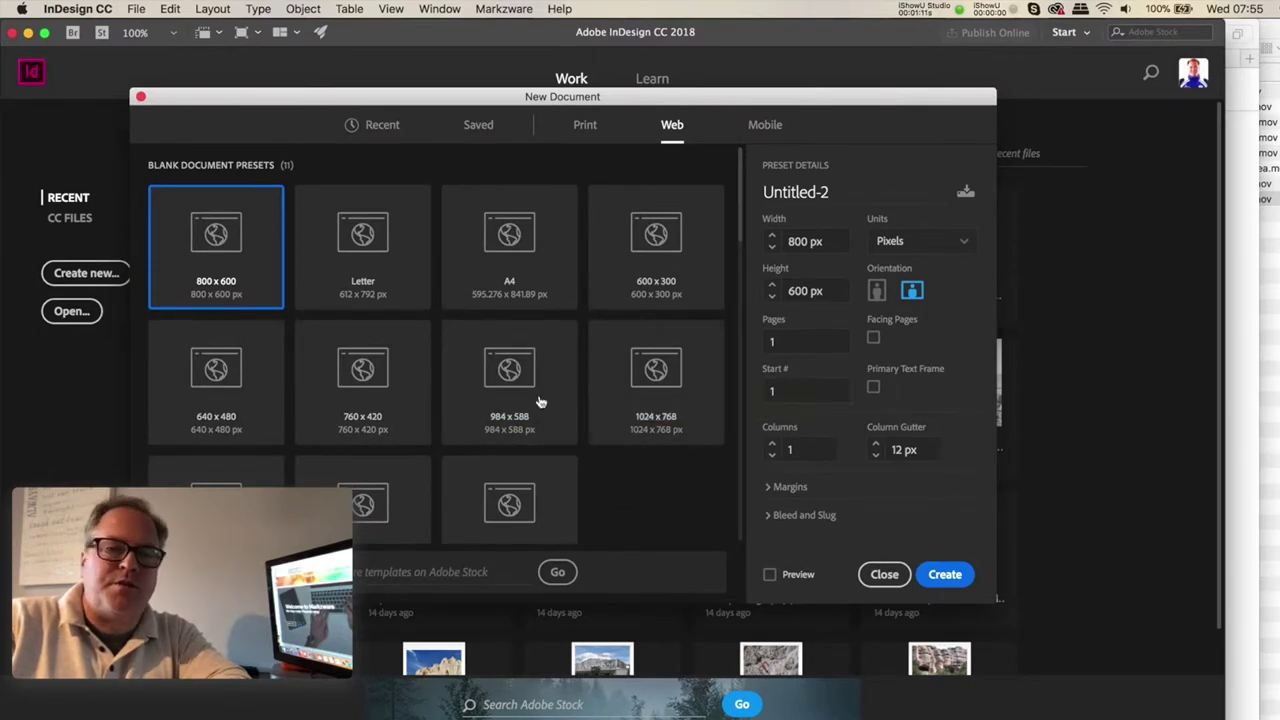
{"action": "scroll", "coordinate": [572, 414], "scroll_direction": "down", "scroll_amount": 3}
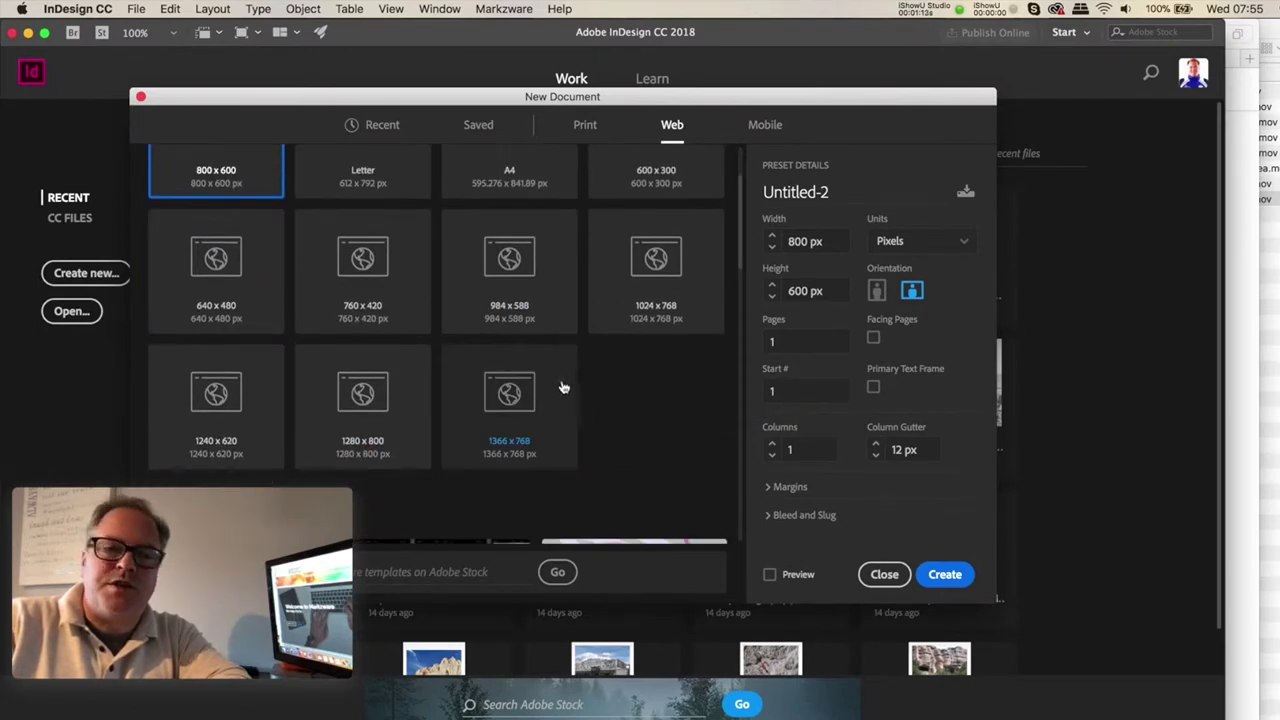
{"action": "scroll", "coordinate": [563, 385], "scroll_direction": "up", "scroll_amount": 2}
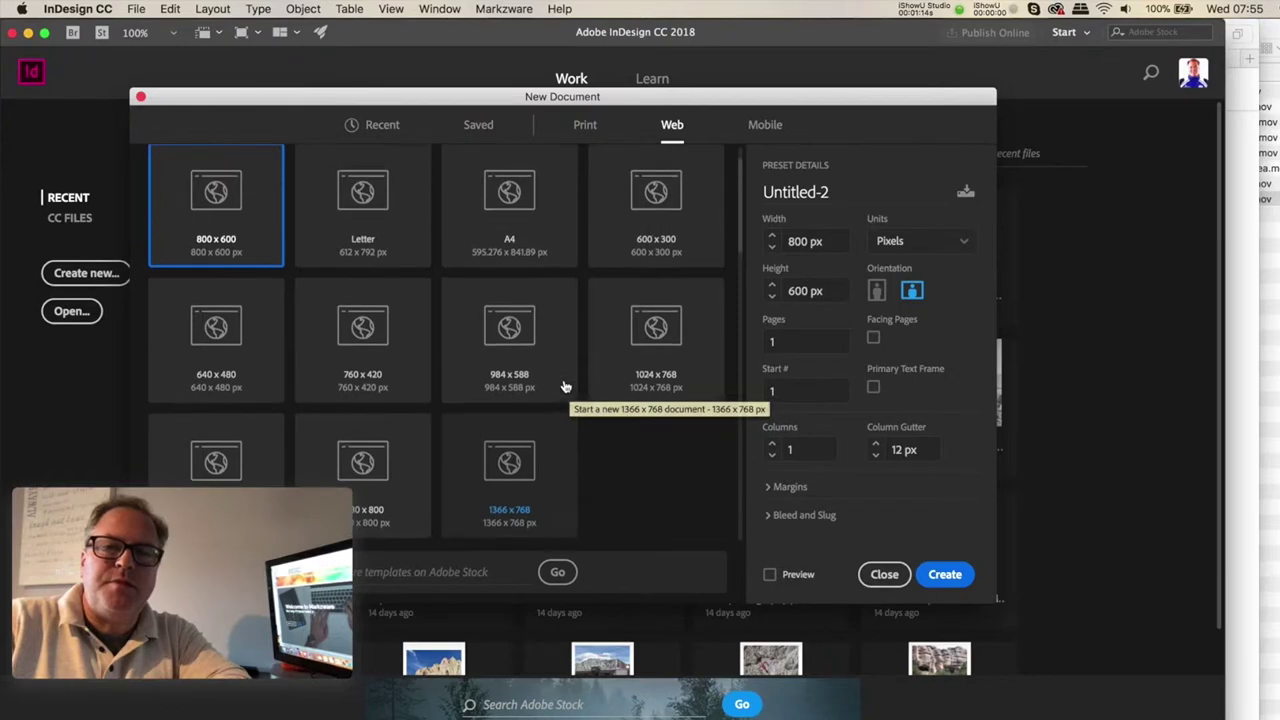
Browse all sixteen Mobile presets, such as iPhone X and iPad Retina, then return to Print.
{"action": "left_click", "coordinate": [764, 126]}
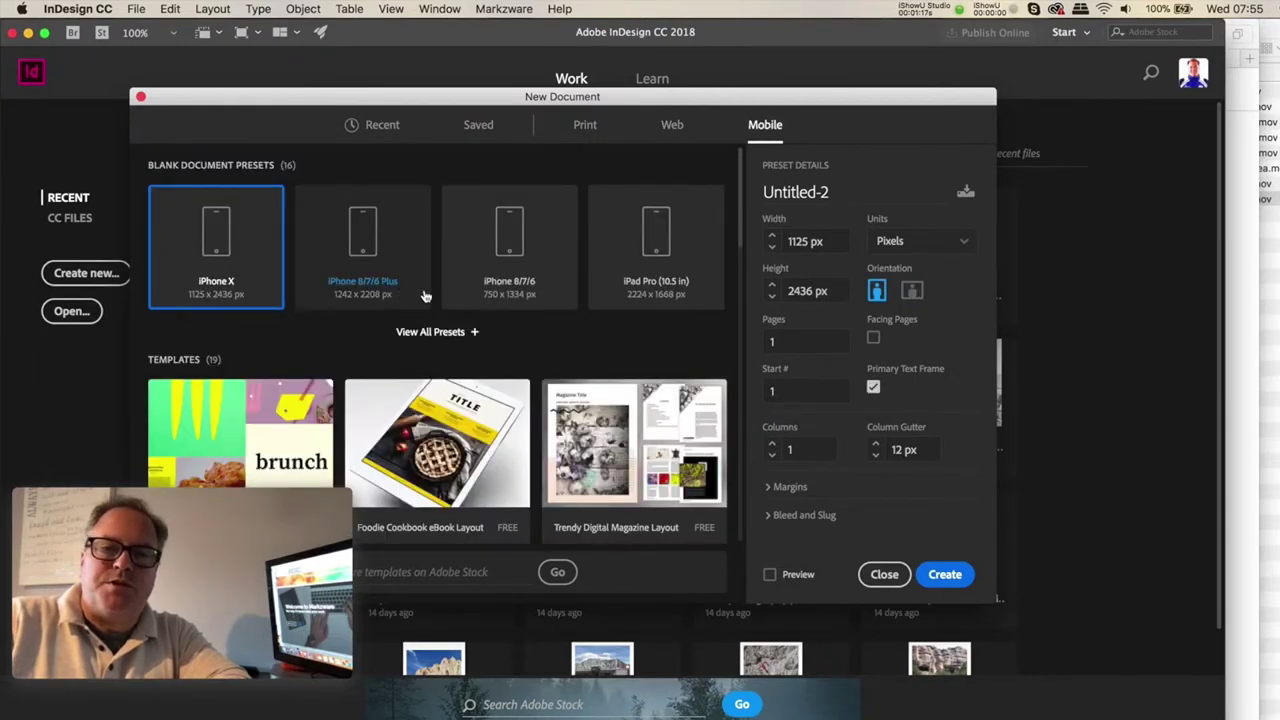
{"action": "left_click", "coordinate": [440, 331]}
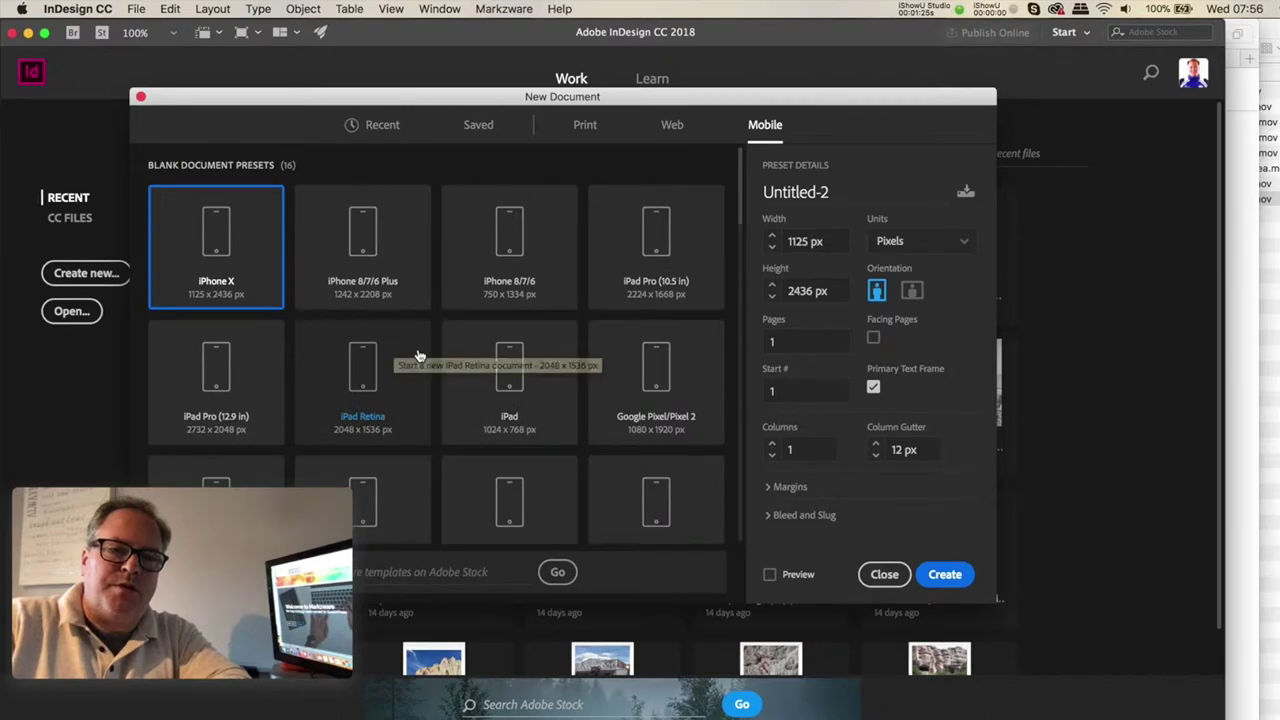
{"action": "scroll", "coordinate": [416, 360], "scroll_direction": "down", "scroll_amount": 3}
{"action": "scroll", "coordinate": [420, 356], "scroll_direction": "up", "scroll_amount": 3}
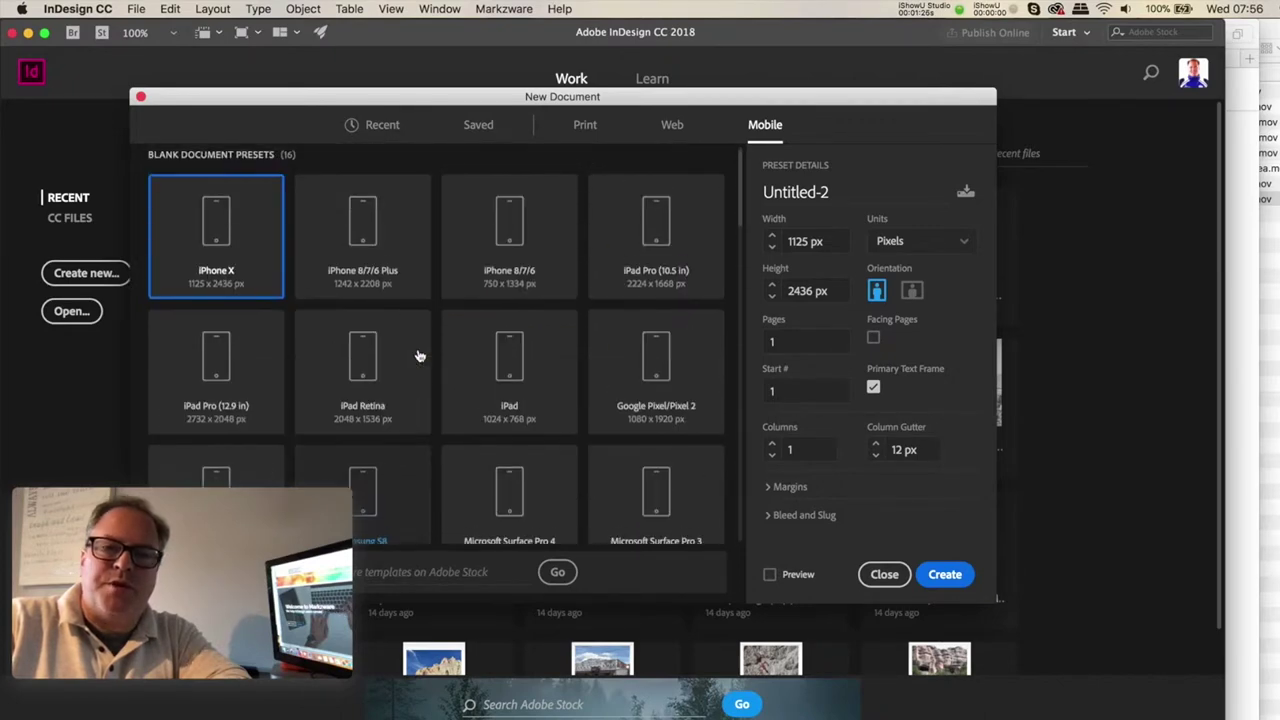
{"action": "left_click", "coordinate": [582, 125]}
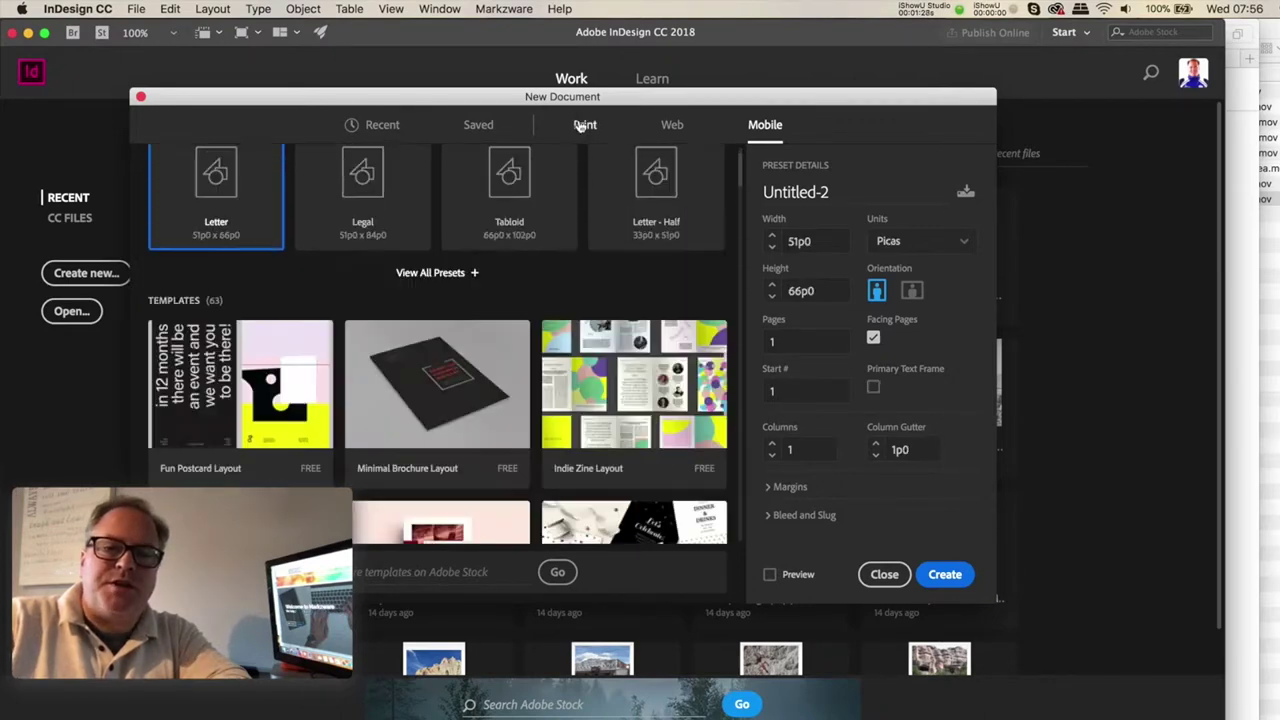
Select the A4 preset, switch units to Centimeters and nudge the width to 21.2 cm.
{"action": "left_click", "coordinate": [431, 276]}
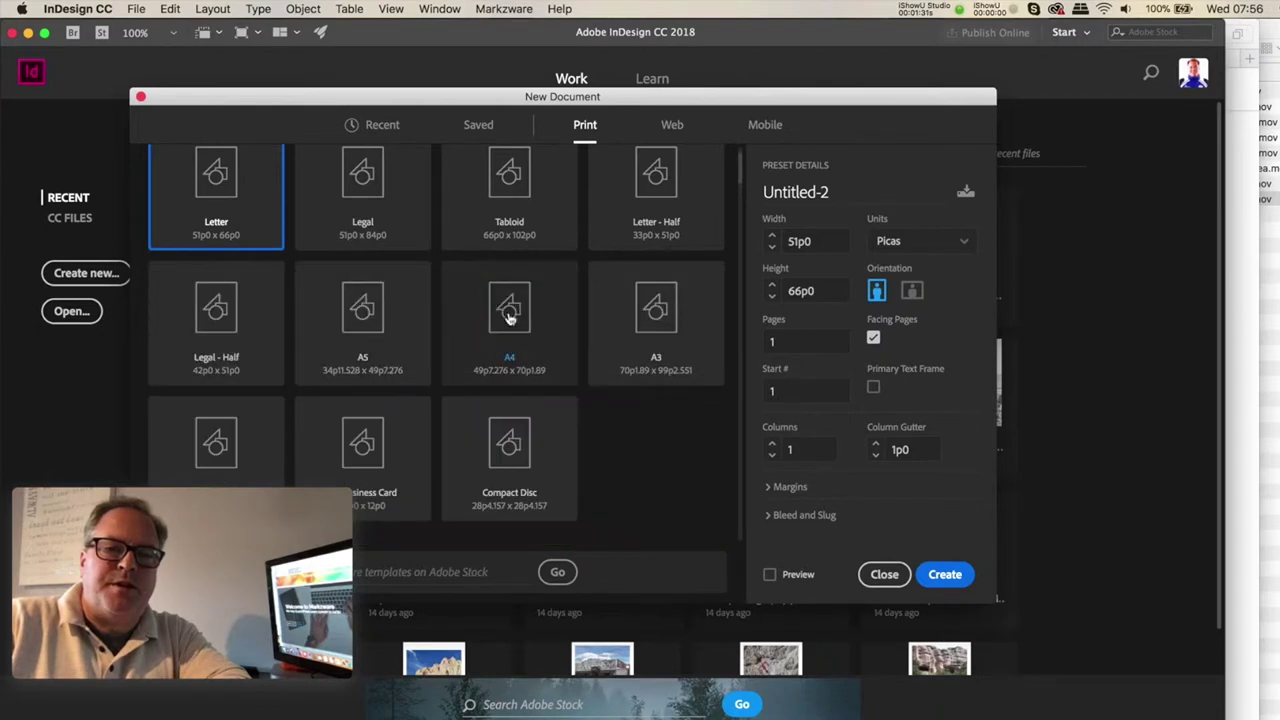
{"action": "left_click", "coordinate": [510, 318]}
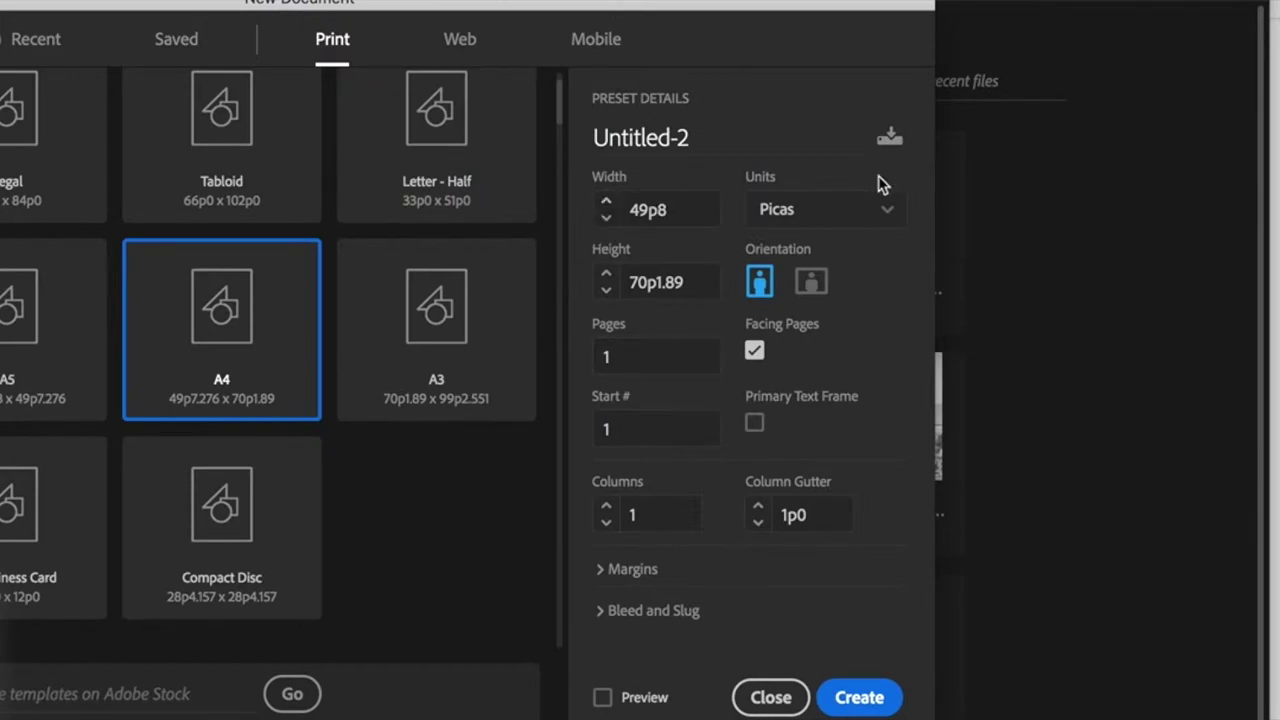
{"action": "left_click", "coordinate": [890, 211]}
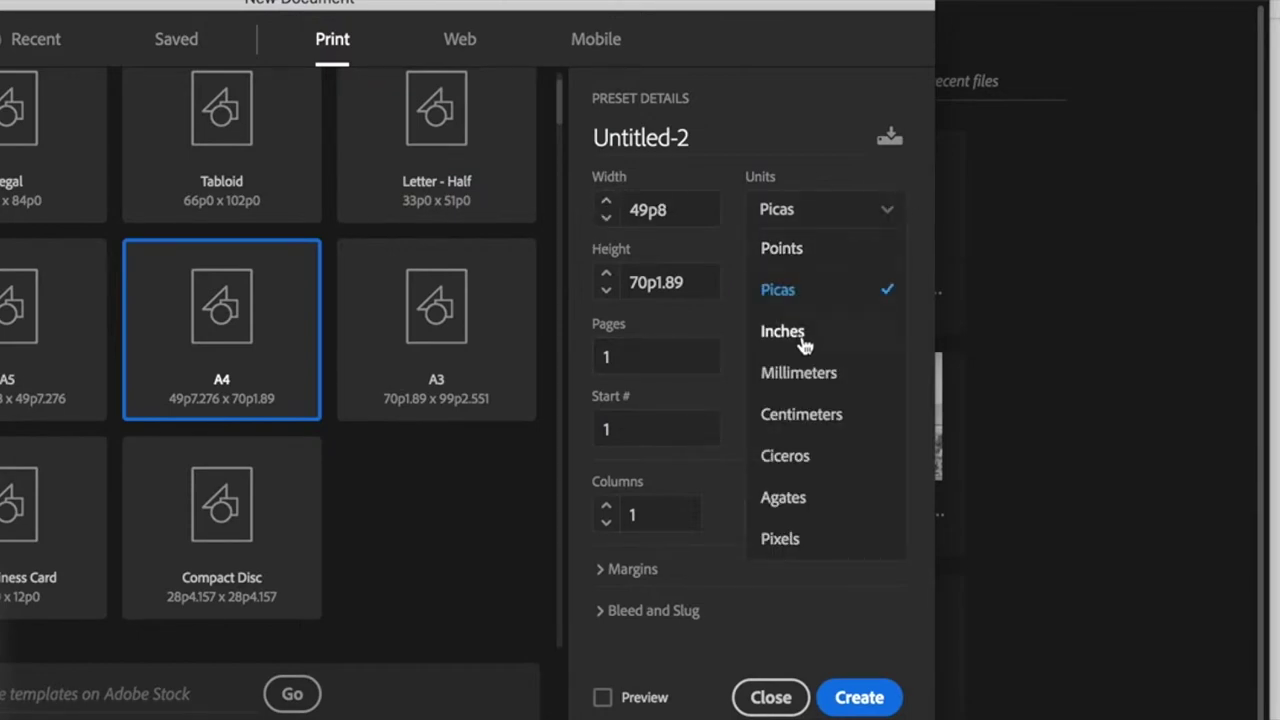
{"action": "left_click", "coordinate": [806, 412]}
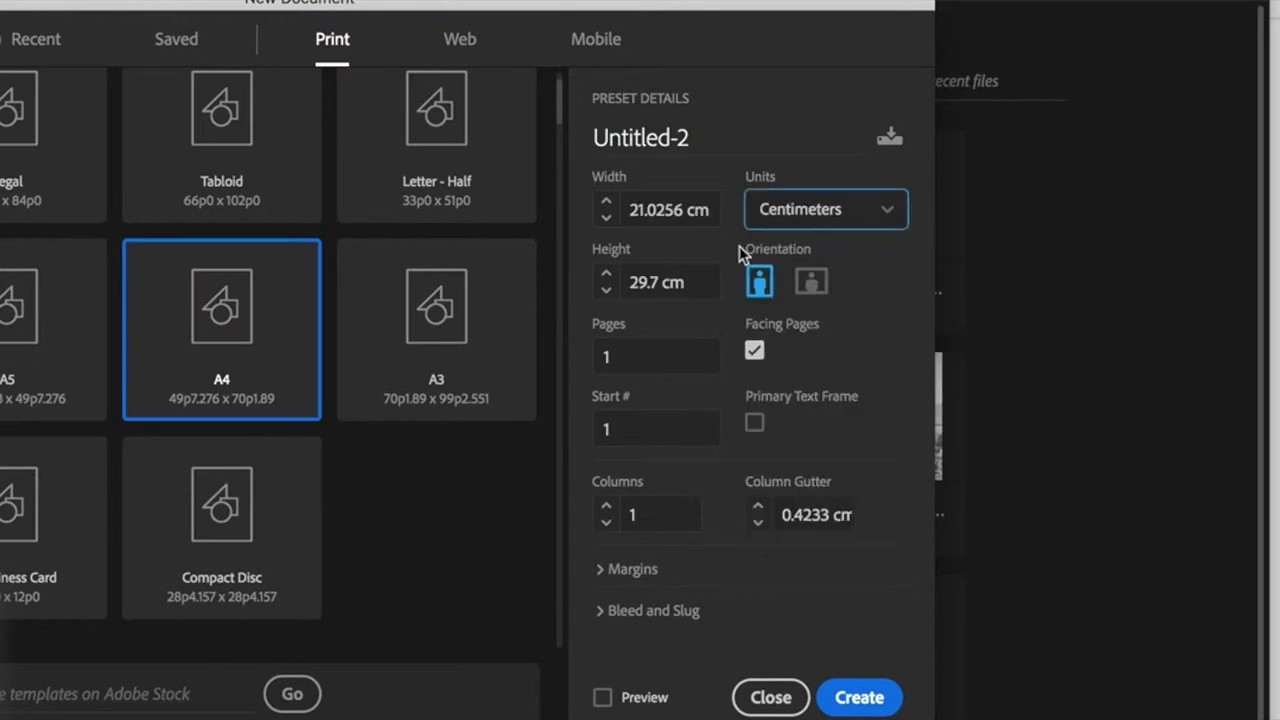
{"action": "left_click", "coordinate": [607, 204]}
{"action": "left_click", "coordinate": [607, 204]}
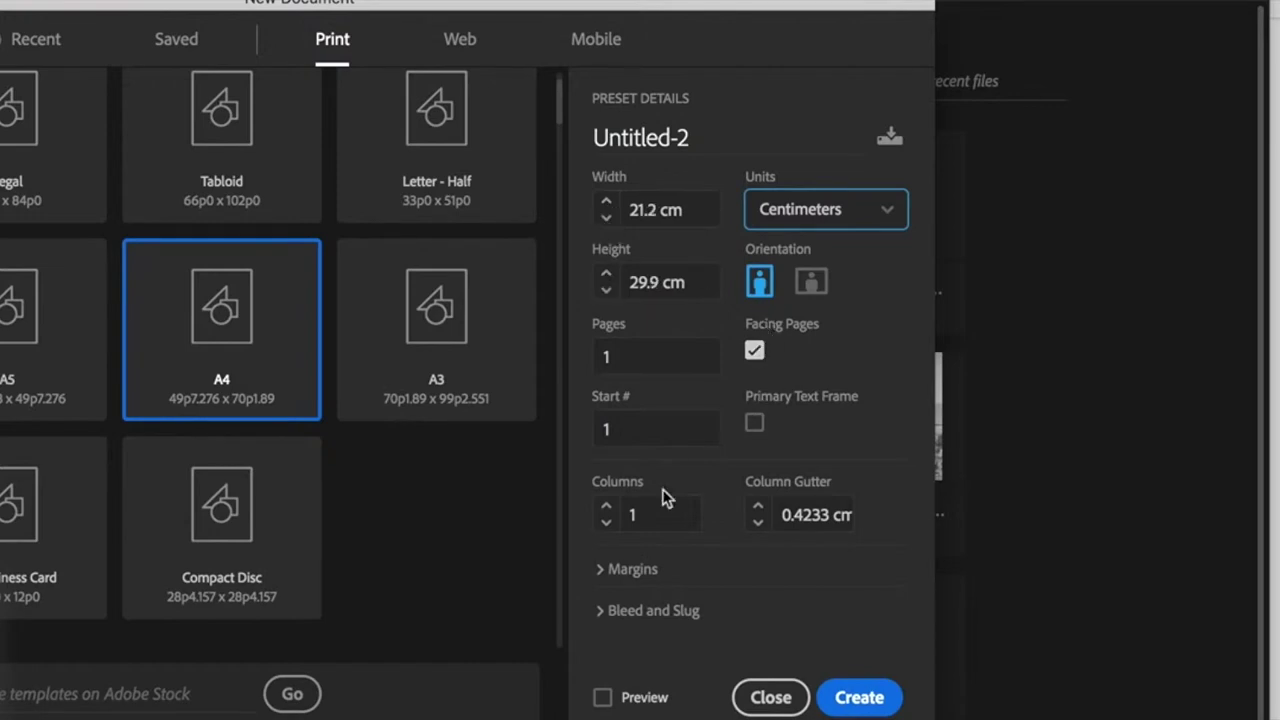
Review the A4 preset's 1.27 cm margins and zero bleed and slug settings.
{"action": "left_click", "coordinate": [603, 571]}
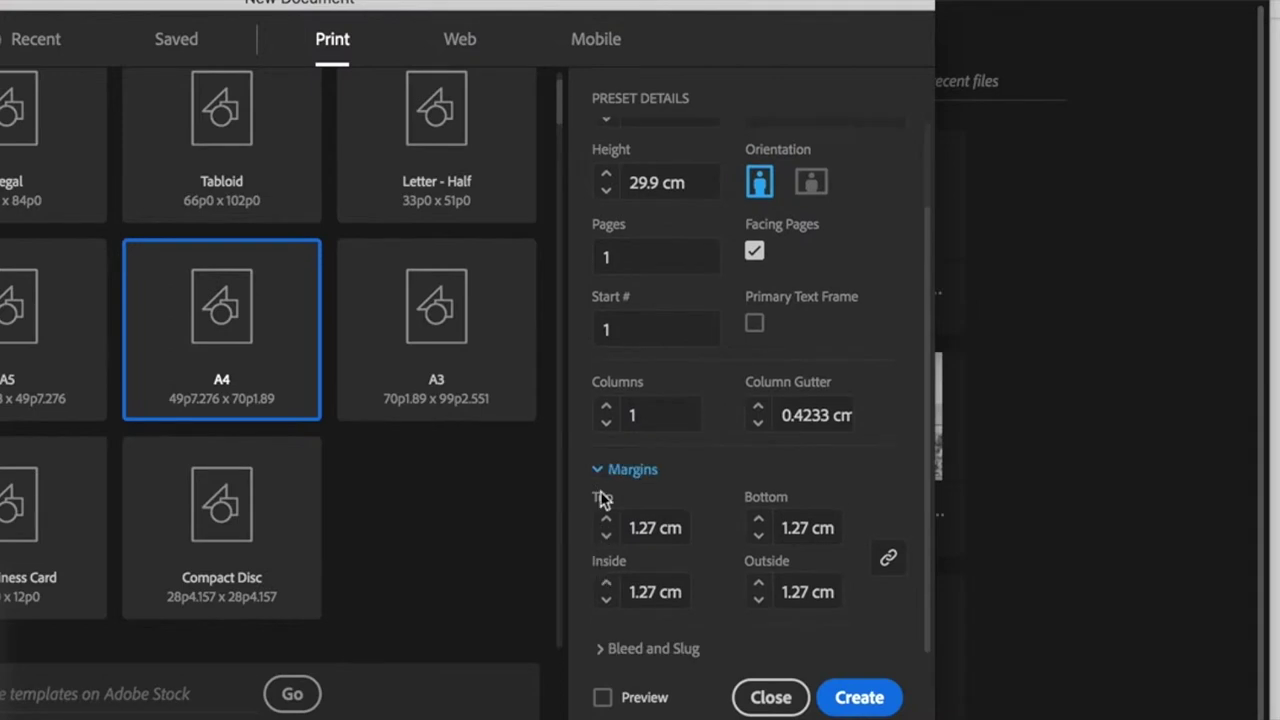
{"action": "scroll", "coordinate": [598, 478], "scroll_direction": "up", "scroll_amount": 2}
{"action": "left_click", "coordinate": [600, 566]}
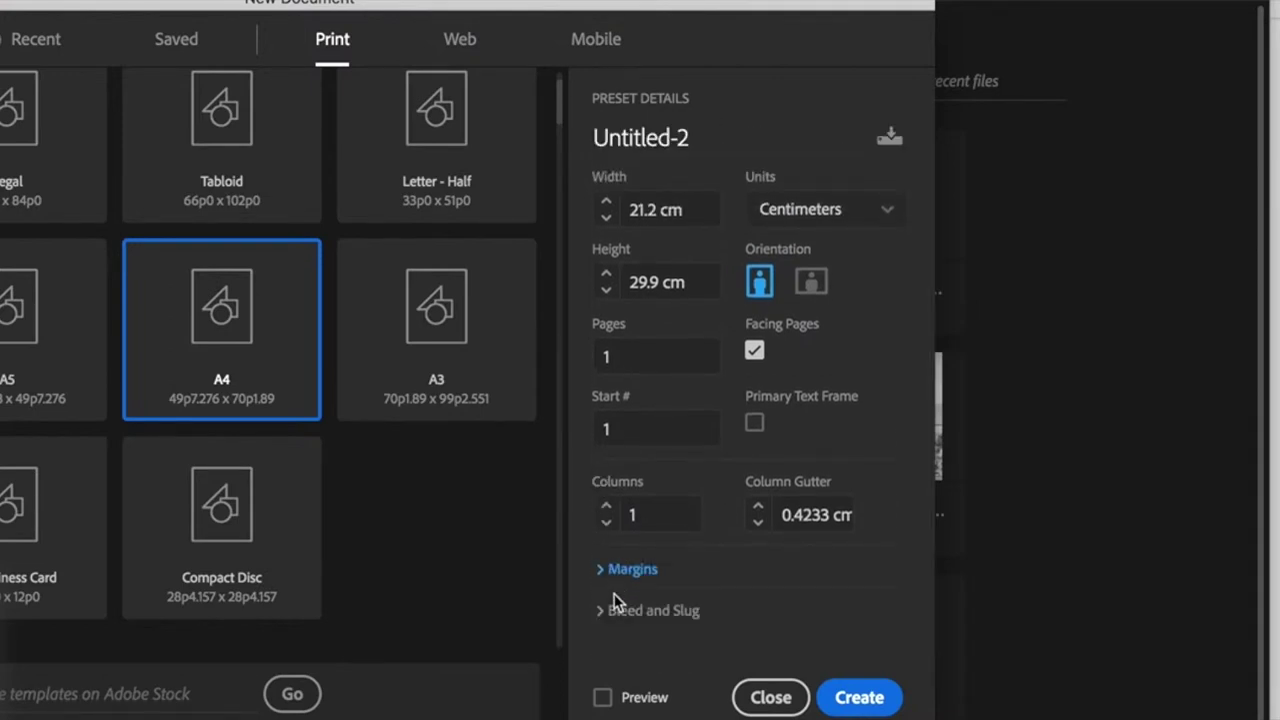
{"action": "left_click", "coordinate": [600, 608]}
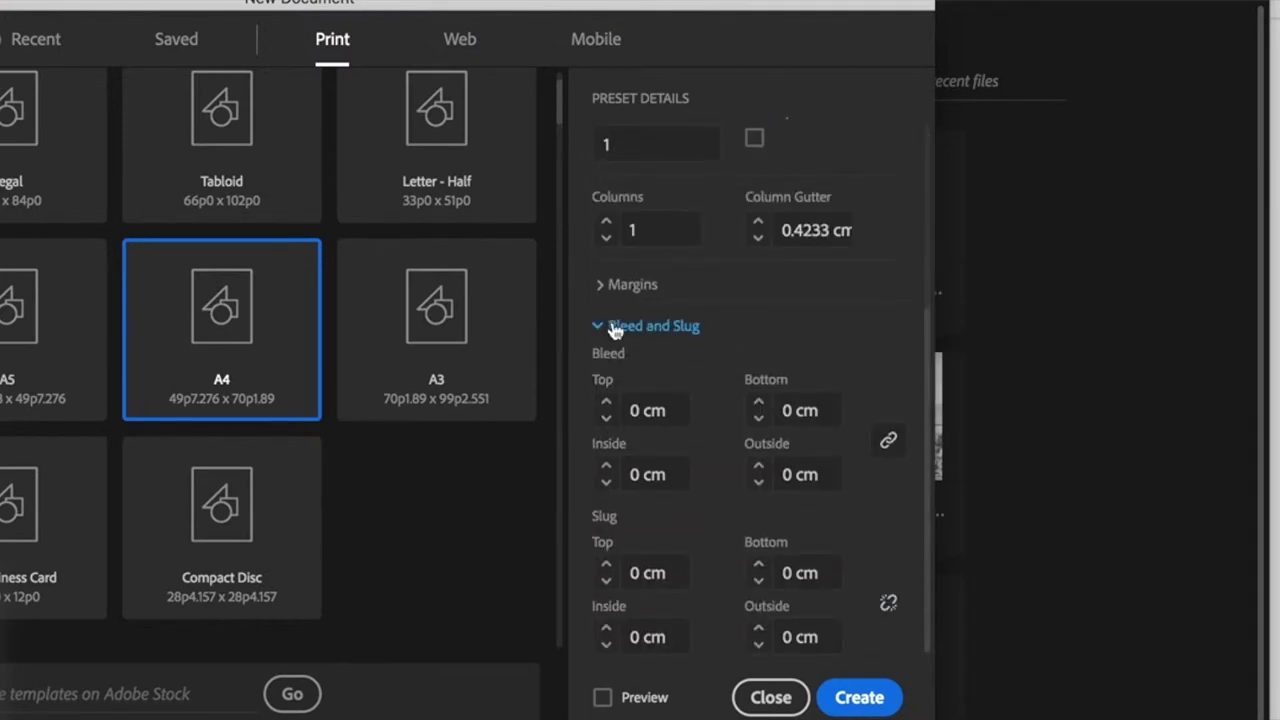
{"action": "scroll", "coordinate": [598, 330], "scroll_direction": "up", "scroll_amount": 2}
{"action": "scroll", "coordinate": [603, 335], "scroll_direction": "up", "scroll_amount": 3}
{"action": "left_click", "coordinate": [629, 617]}
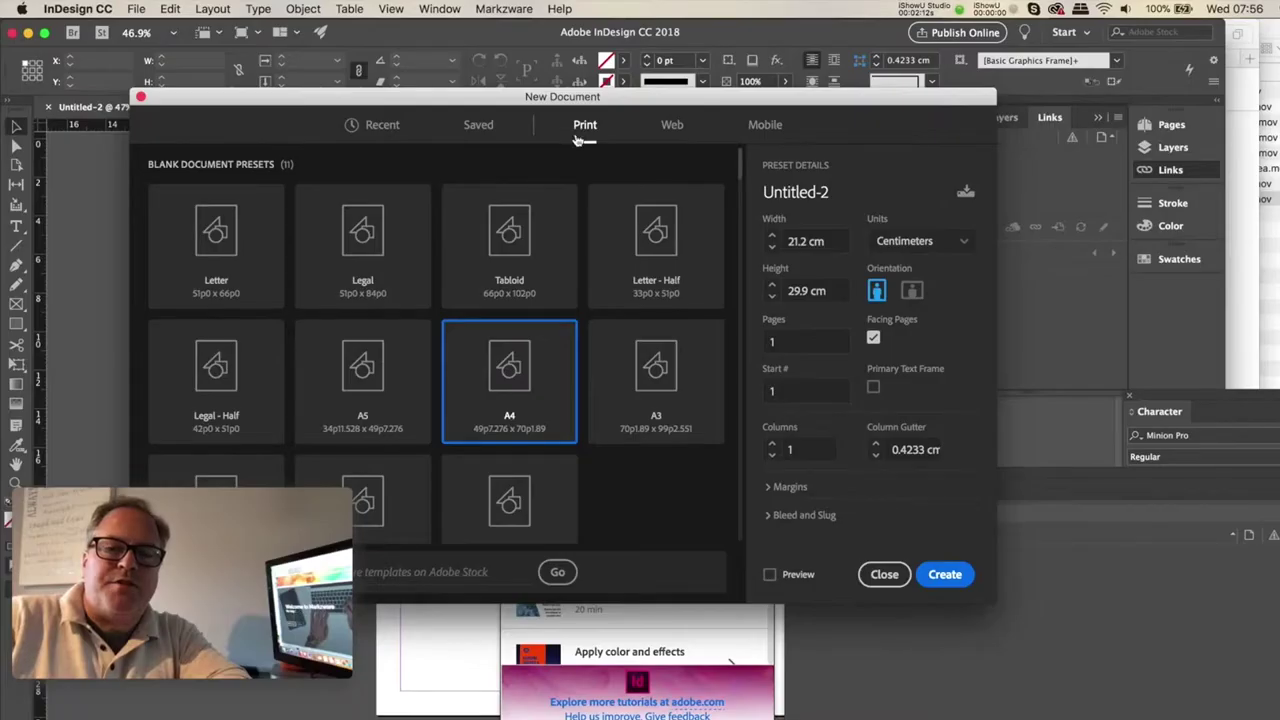
Browse the Stock templates, view Simple Magazine Layout details, then pick the blank Legal preset.
{"action": "scroll", "coordinate": [359, 388], "scroll_direction": "down", "scroll_amount": 5}
{"action": "scroll", "coordinate": [604, 362], "scroll_direction": "up", "scroll_amount": 5}
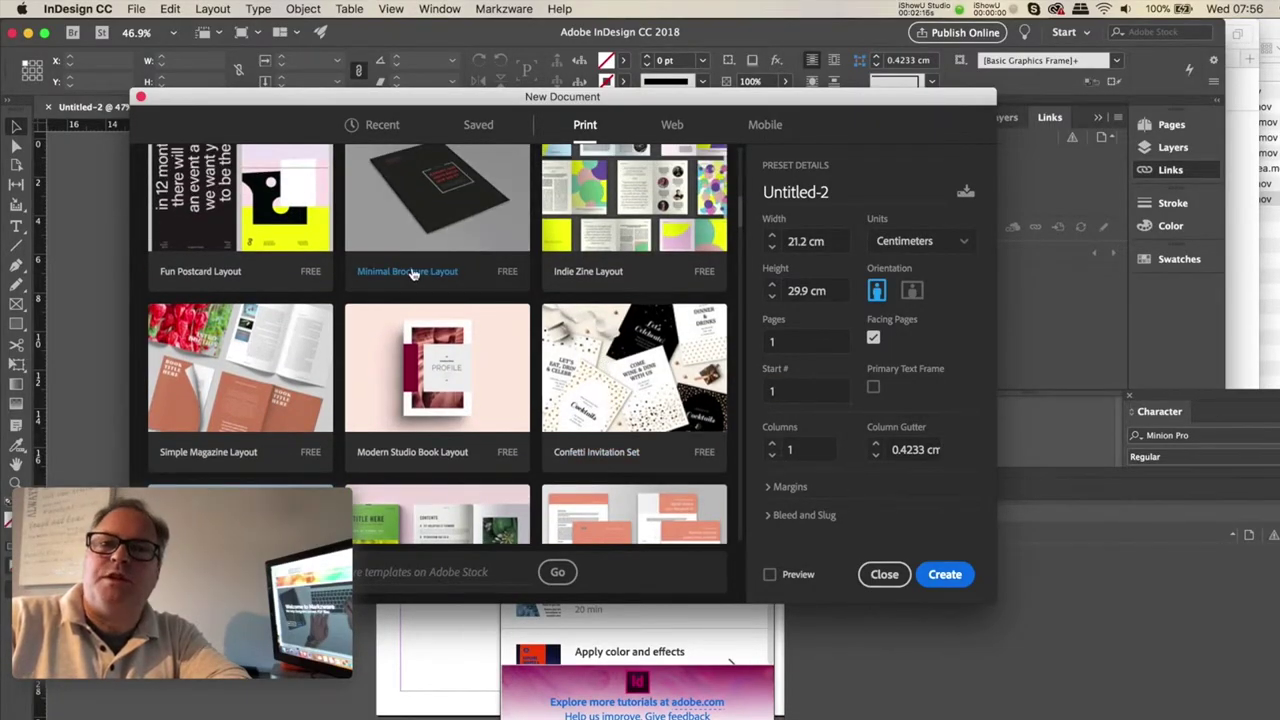
{"action": "scroll", "coordinate": [412, 273], "scroll_direction": "up", "scroll_amount": 3}
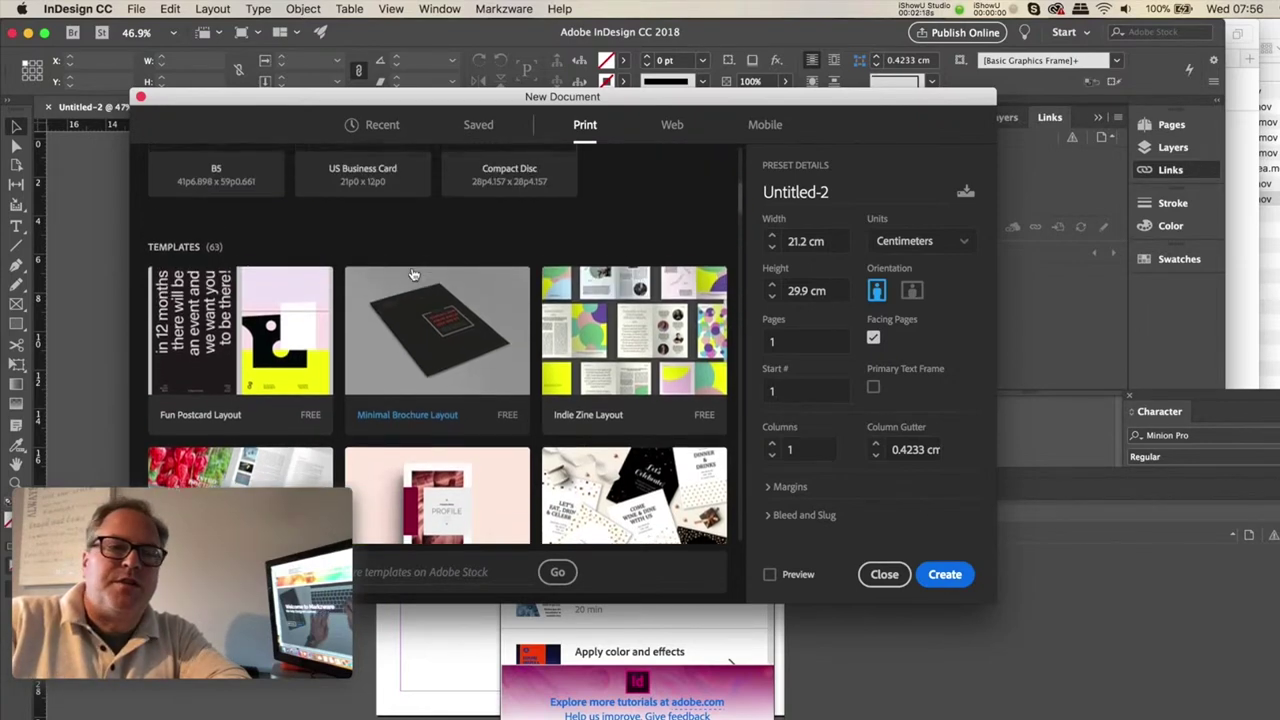
{"action": "scroll", "coordinate": [413, 274], "scroll_direction": "up", "scroll_amount": 1}
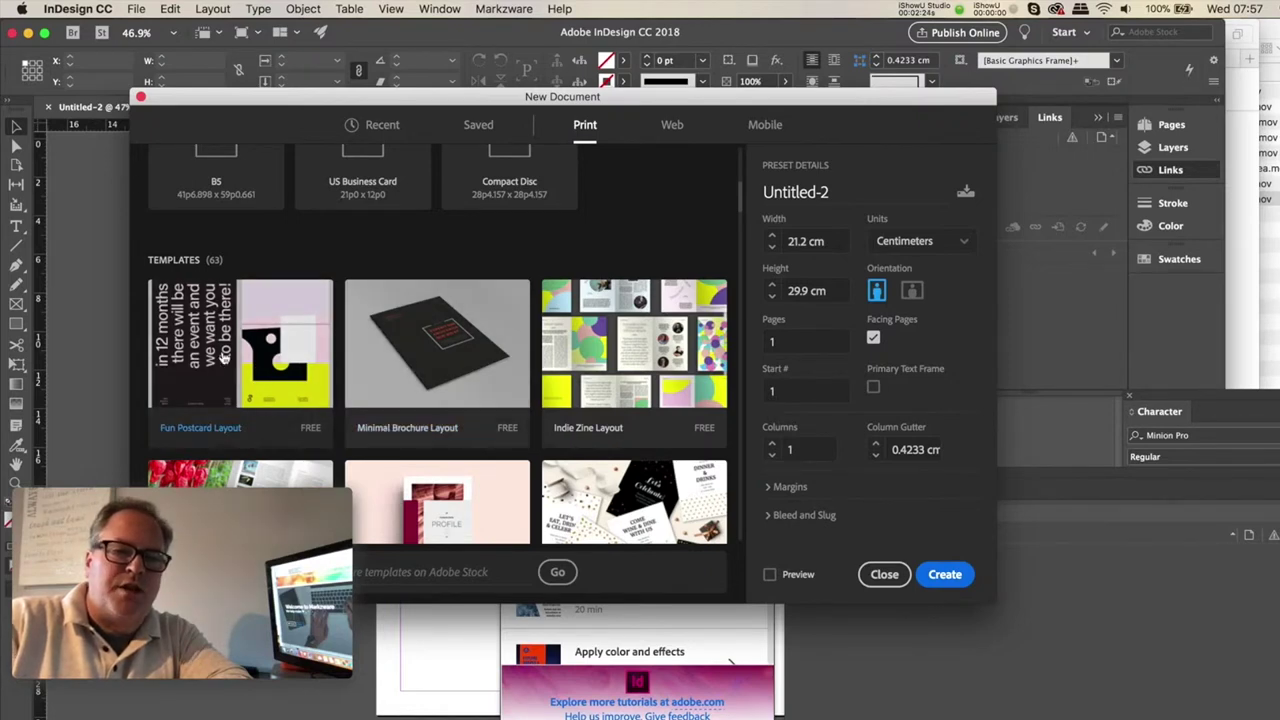
{"action": "scroll", "coordinate": [224, 355], "scroll_direction": "down", "scroll_amount": 4}
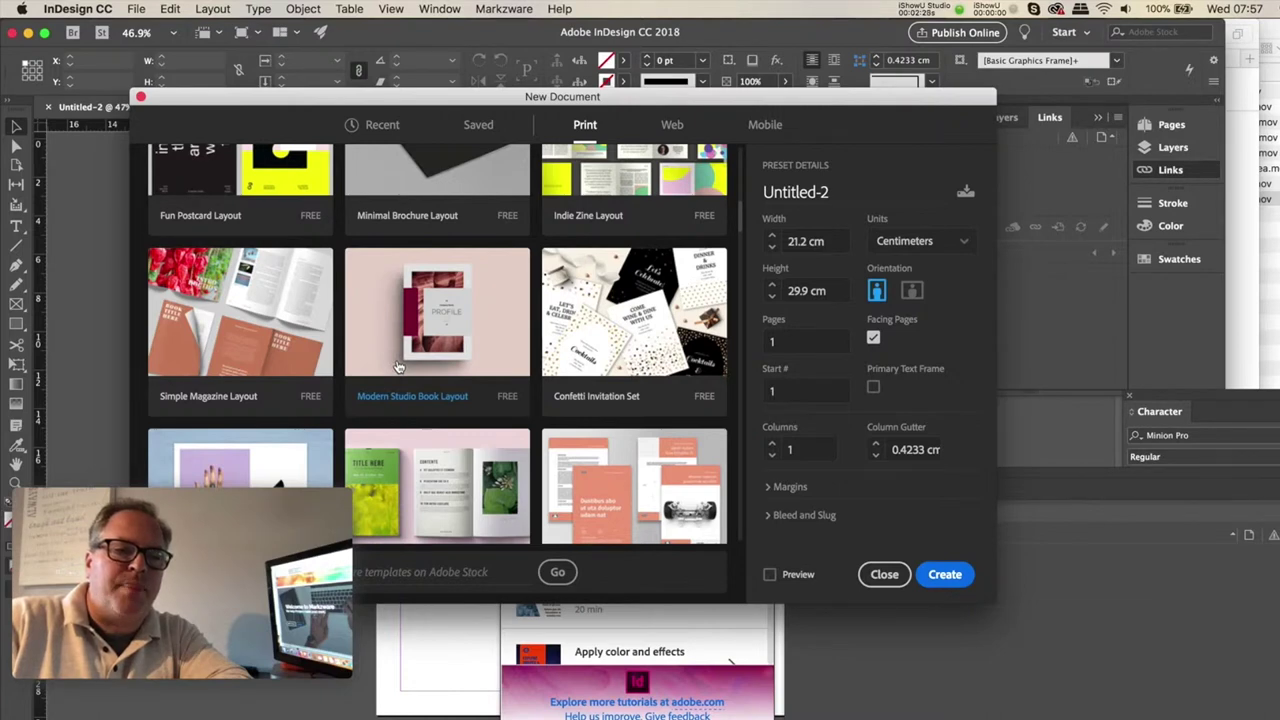
{"action": "left_click", "coordinate": [228, 328]}
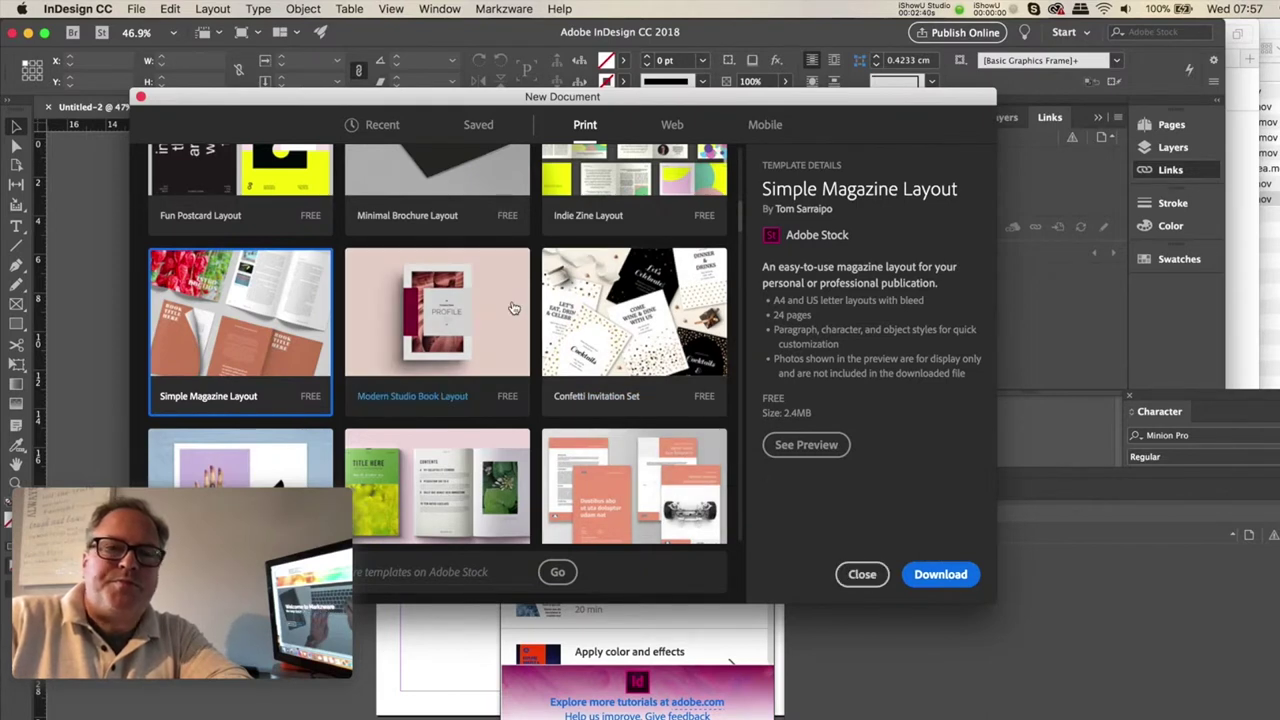
{"action": "scroll", "coordinate": [514, 309], "scroll_direction": "up", "scroll_amount": 10}
{"action": "left_click", "coordinate": [366, 280]}
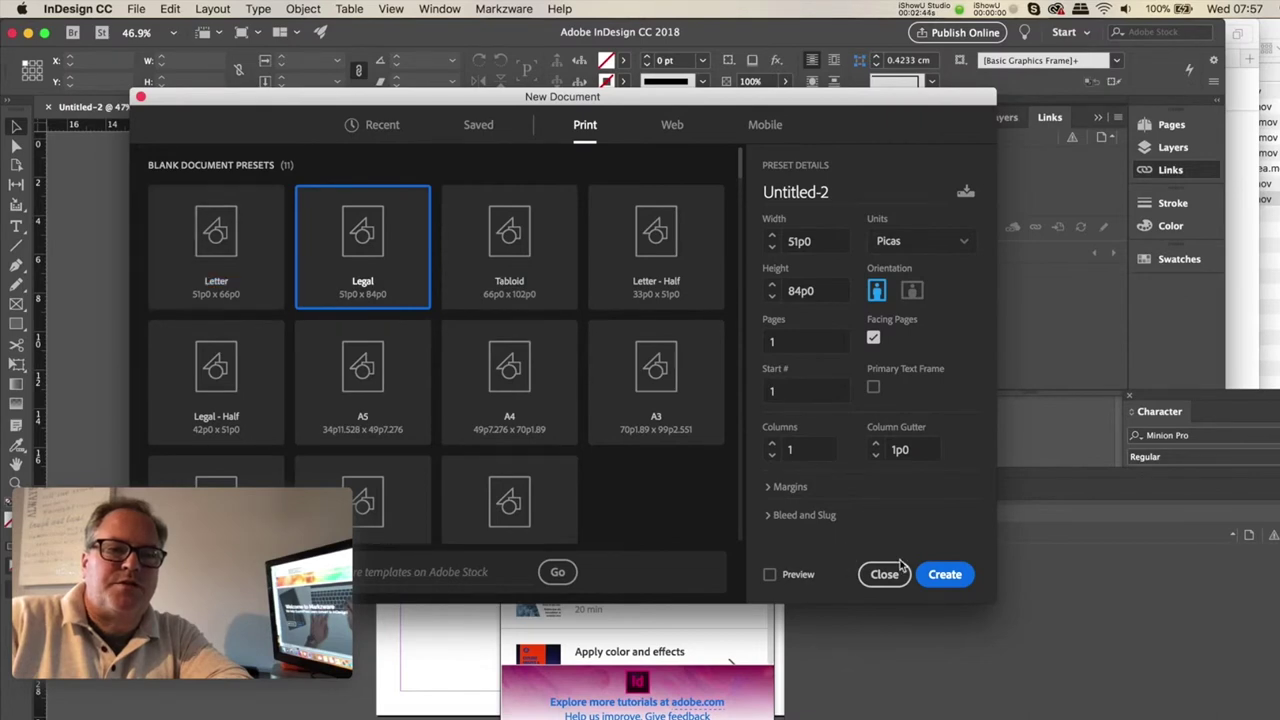
Create the Legal document and confirm its 51p0 x 84p0 page size in Document Setup.
{"action": "left_click", "coordinate": [940, 575]}
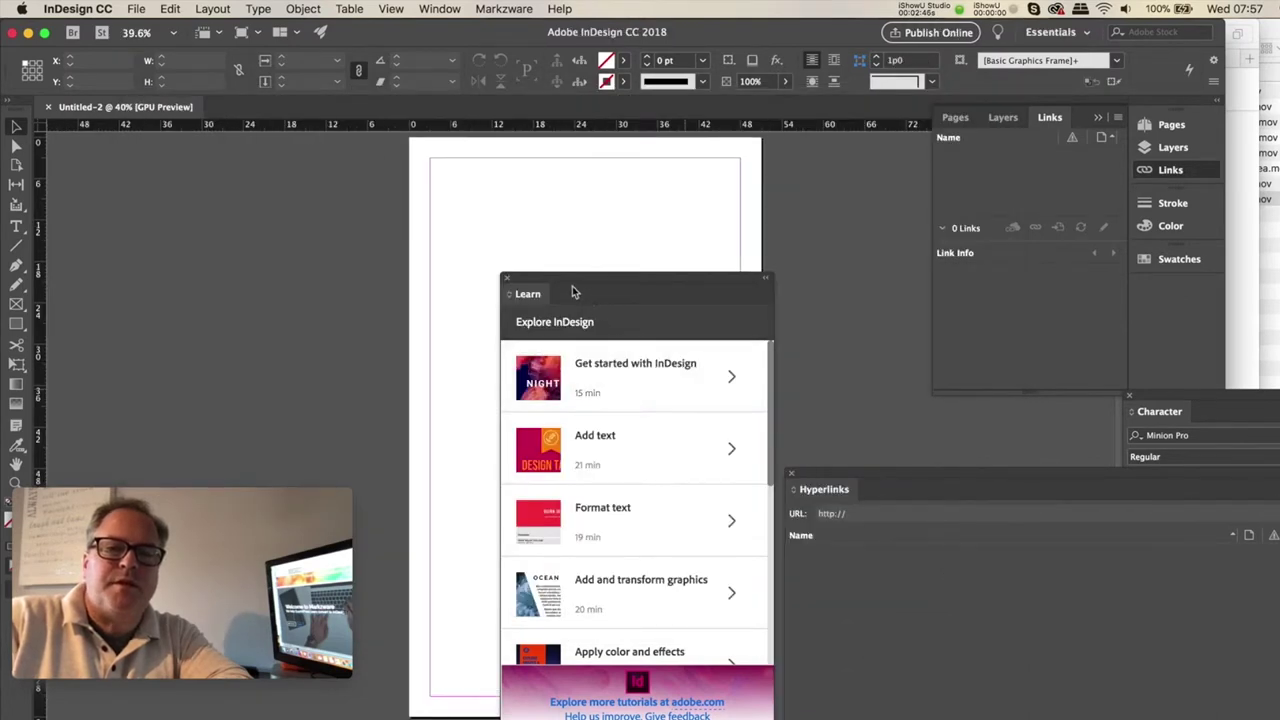
{"action": "left_click", "coordinate": [507, 281]}
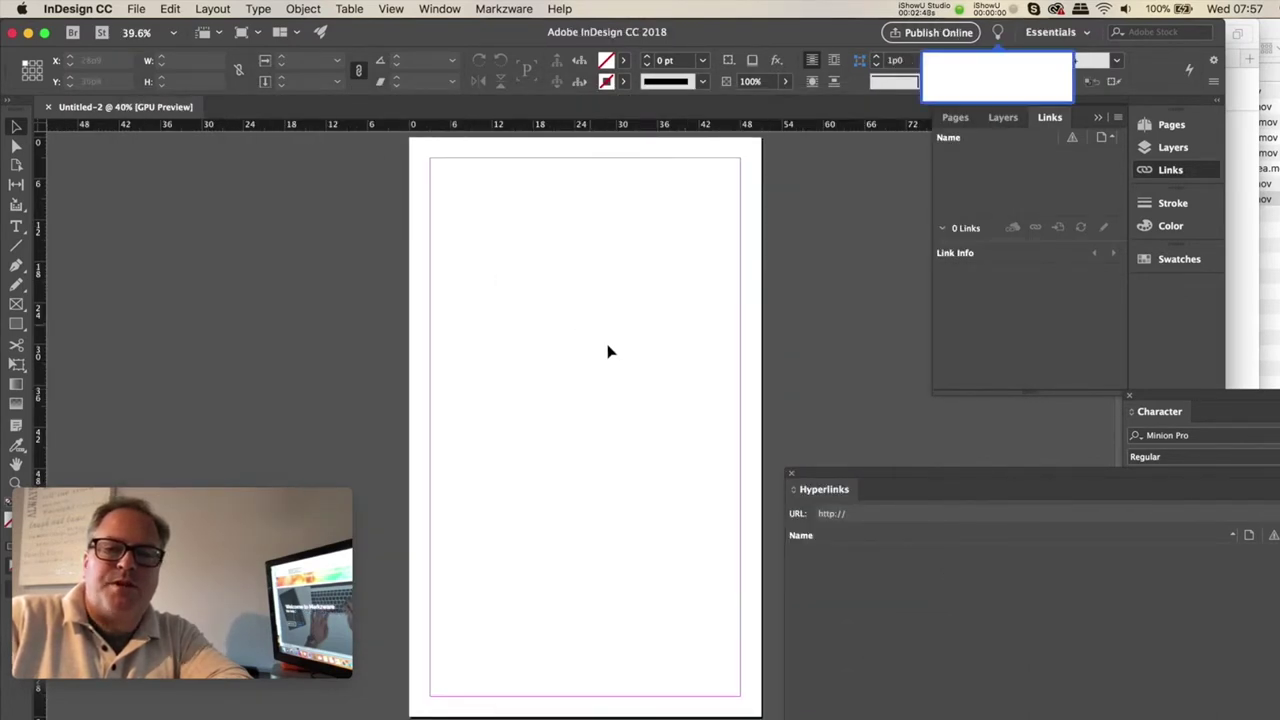
{"action": "left_click", "coordinate": [136, 9]}
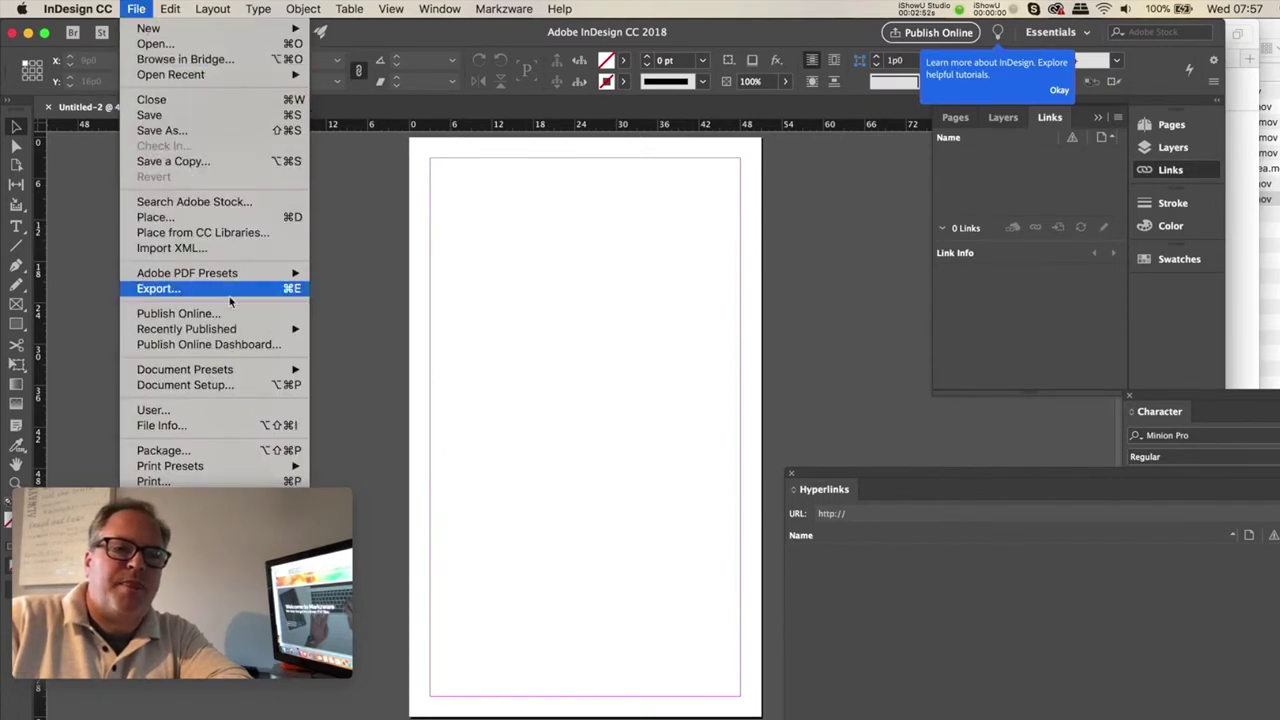
{"action": "left_click", "coordinate": [235, 386]}
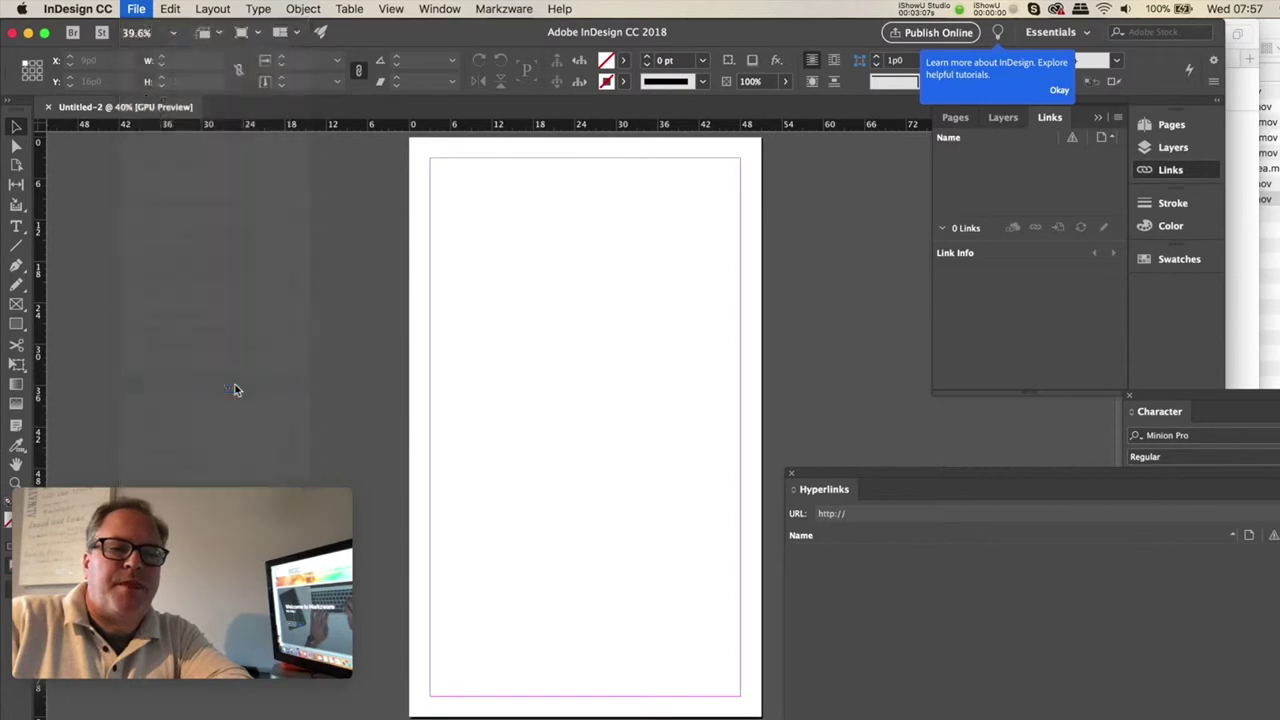
{"action": "left_click_drag", "start_coordinate": [675, 313], "coordinate": [466, 280]}
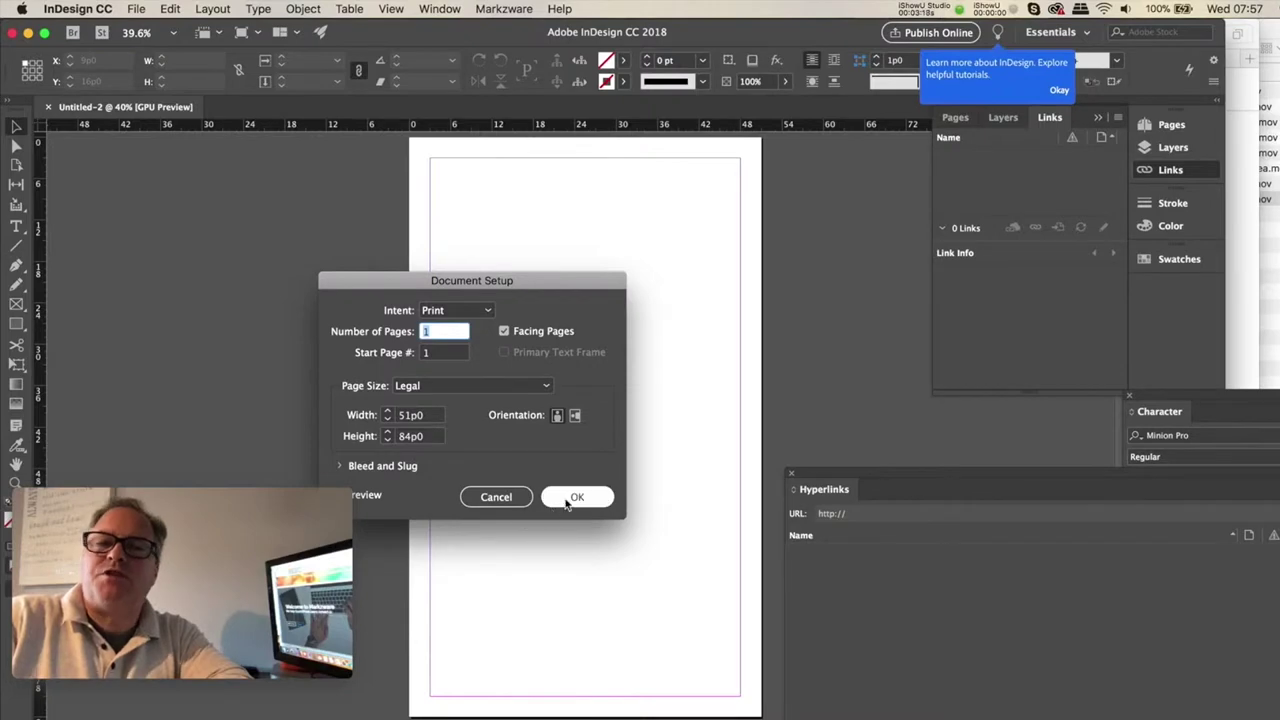
{"action": "left_click", "coordinate": [840, 604]}
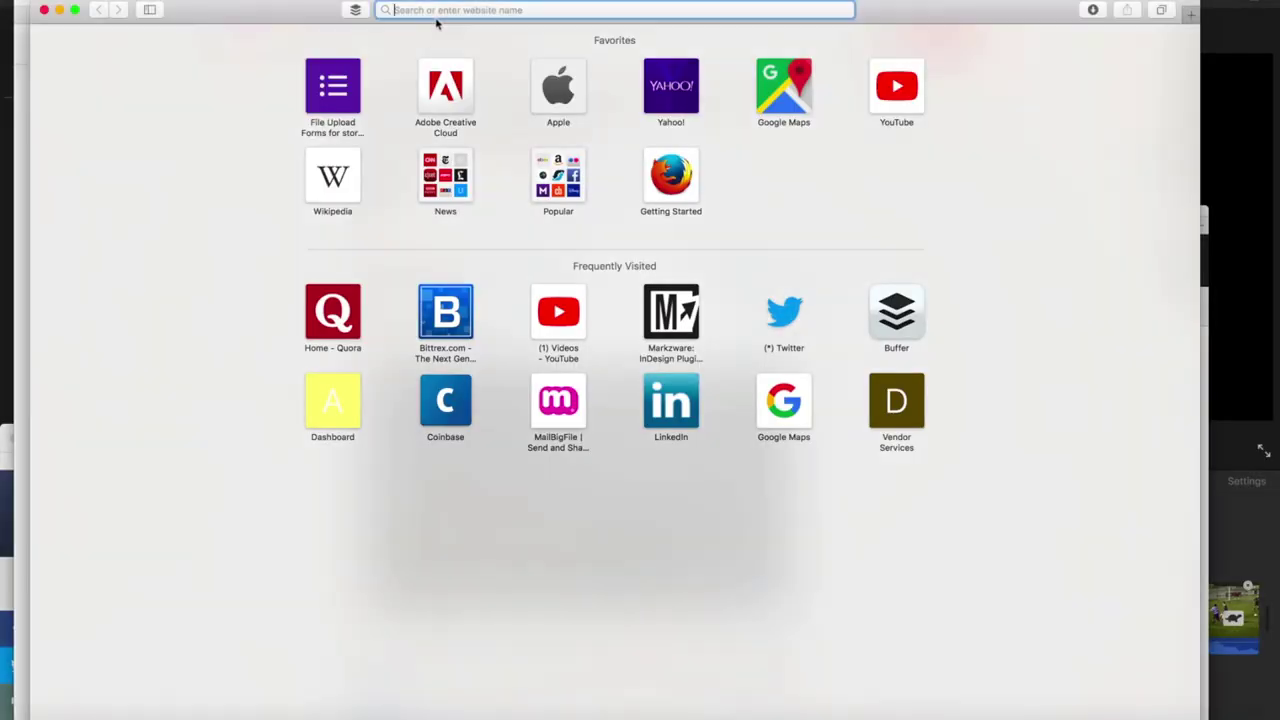
Load markzware.com in Safari.
{"action": "type", "text": "mark"}
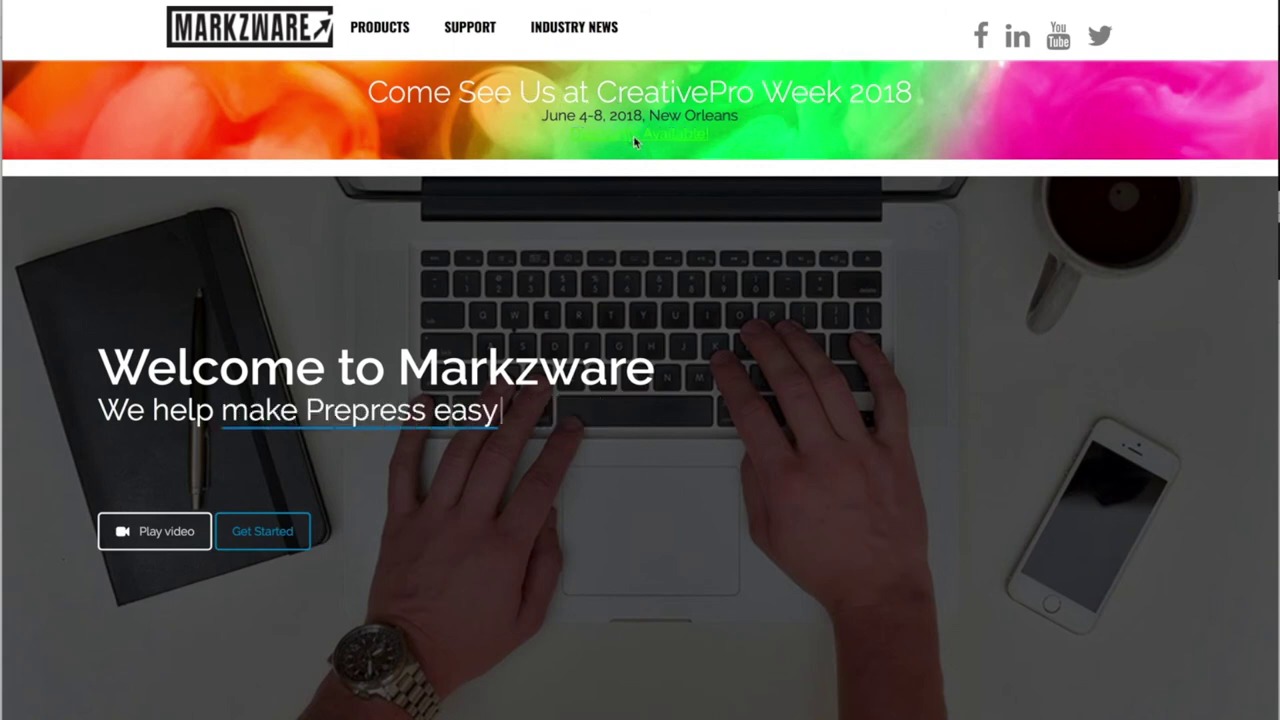
Open the CreativePro Week 2018 event page from the Markzware home page banner.
{"action": "left_click", "coordinate": [633, 135]}
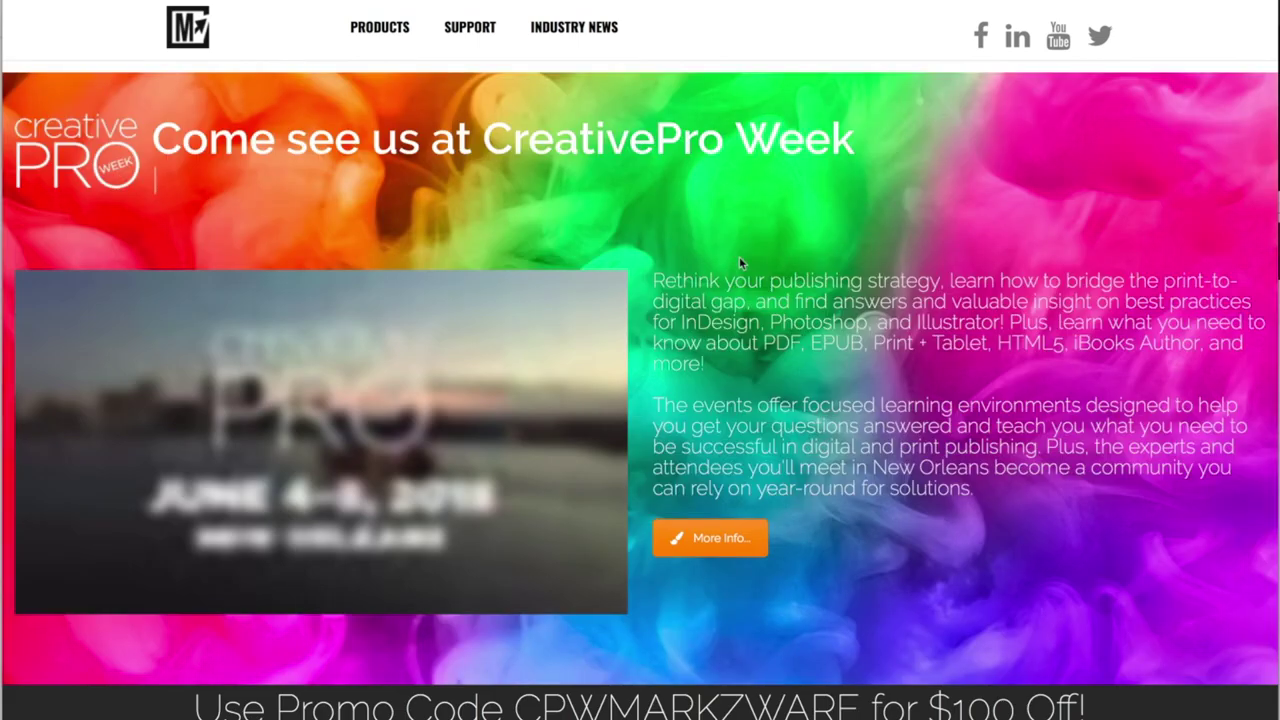